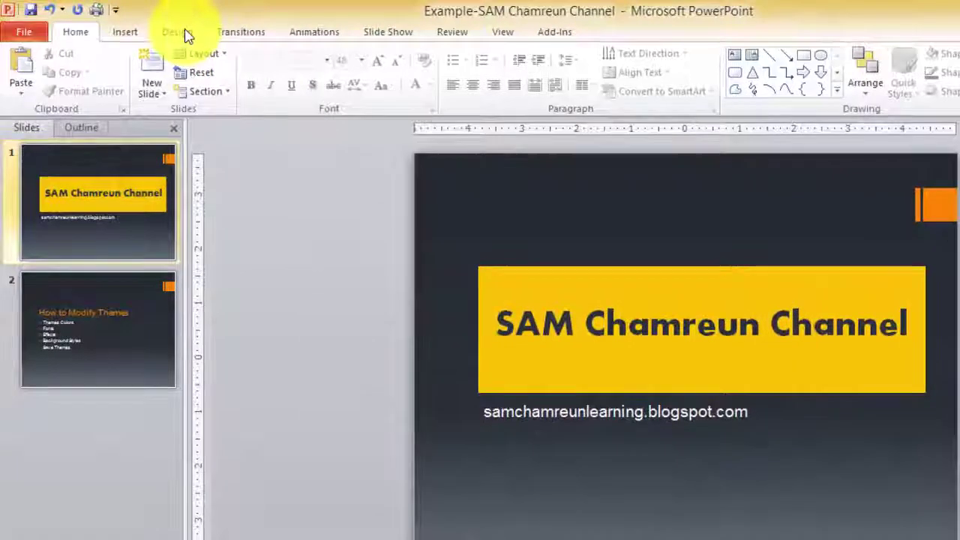
Preview built-in themes on both slides: green, dark grey, black, red-titled light, Office white, curved grey
left_click(174, 30)
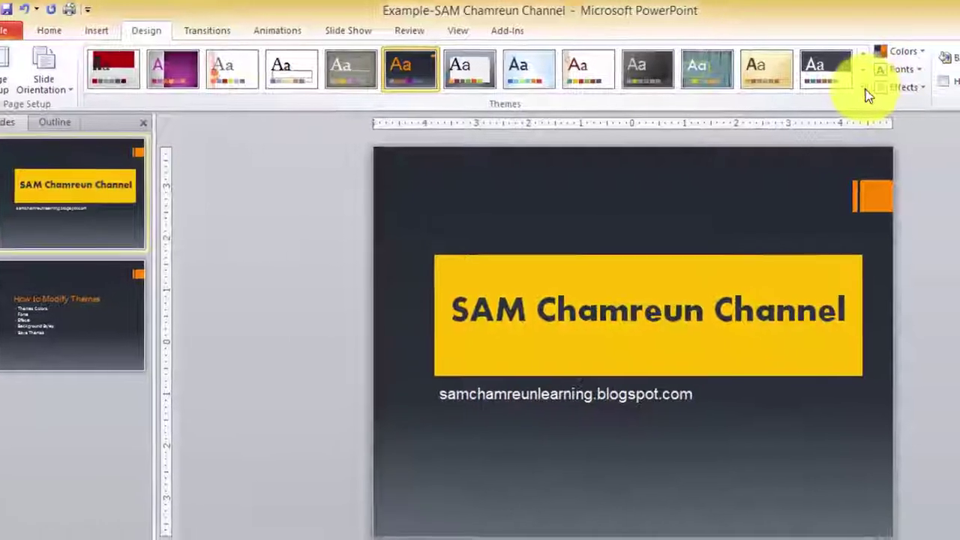
left_click(864, 88)
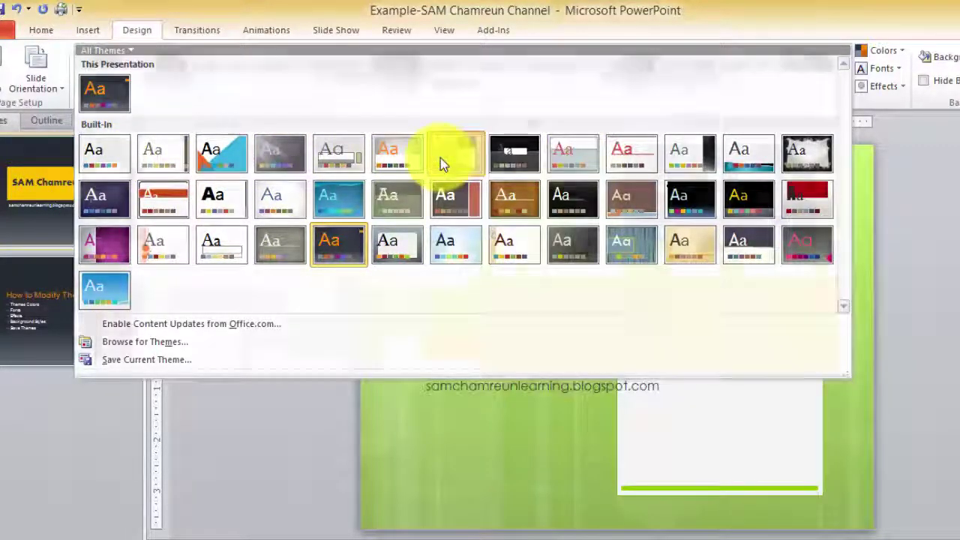
left_click(440, 157)
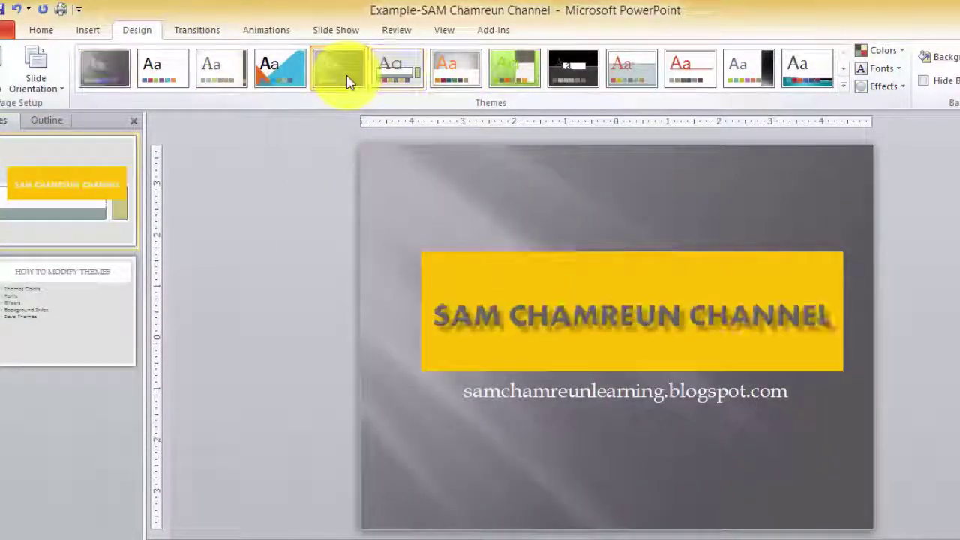
left_click(346, 75)
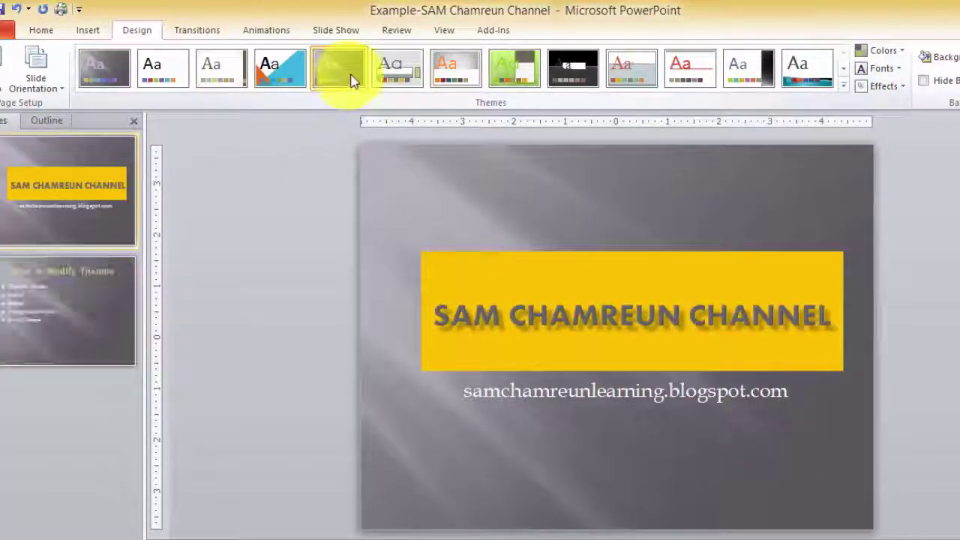
left_click(517, 75)
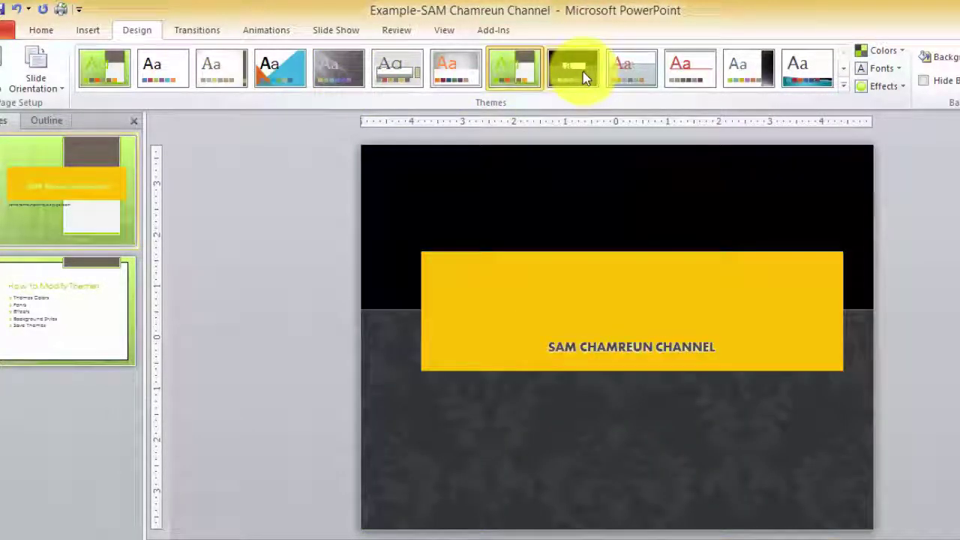
left_click(583, 75)
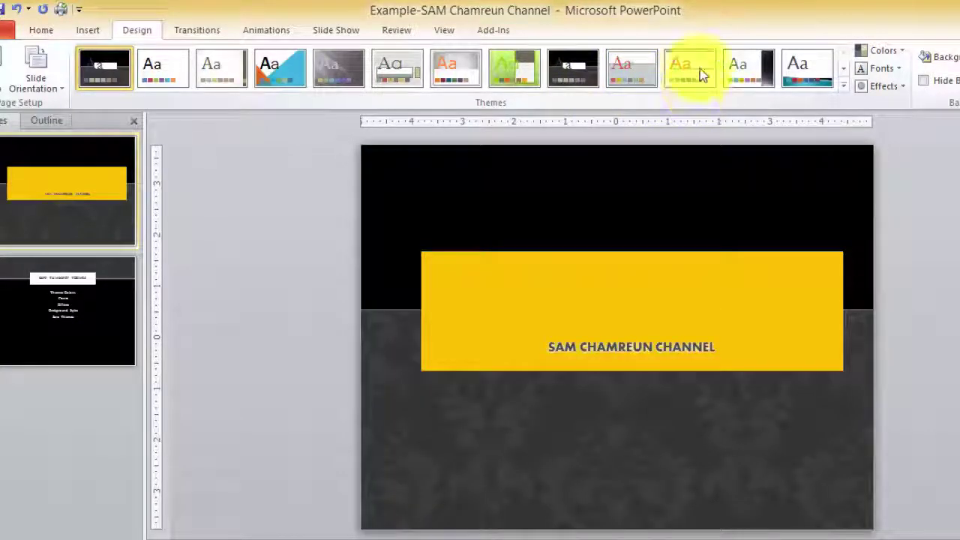
left_click(698, 70)
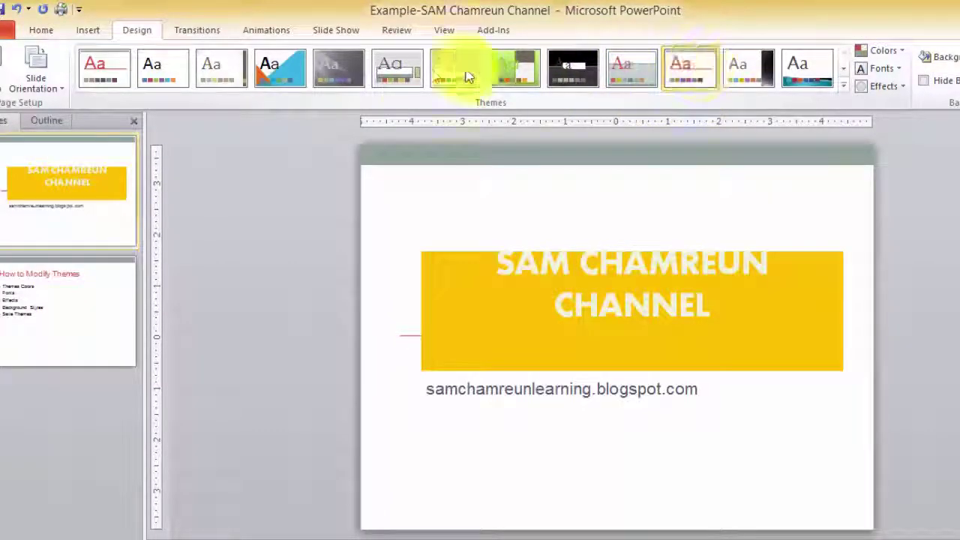
left_click(844, 85)
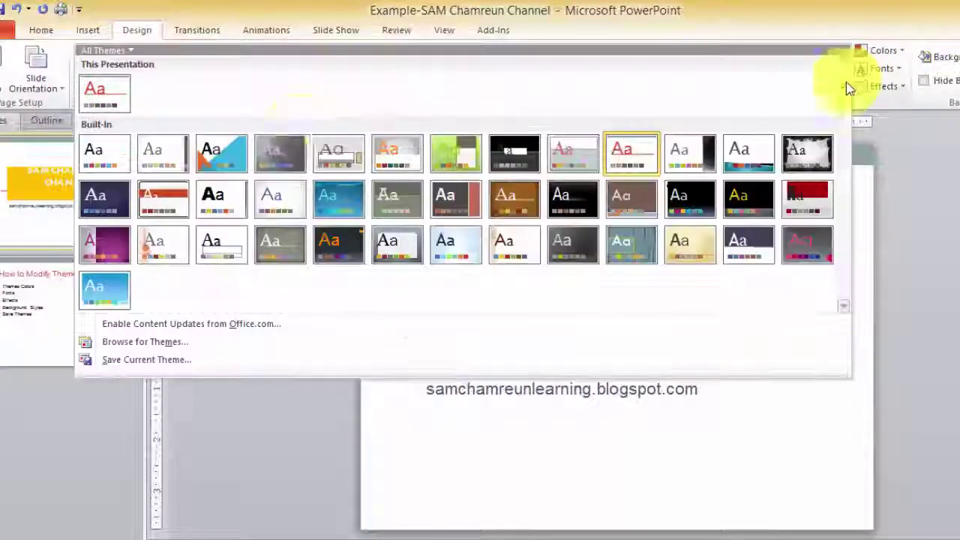
left_click(123, 150)
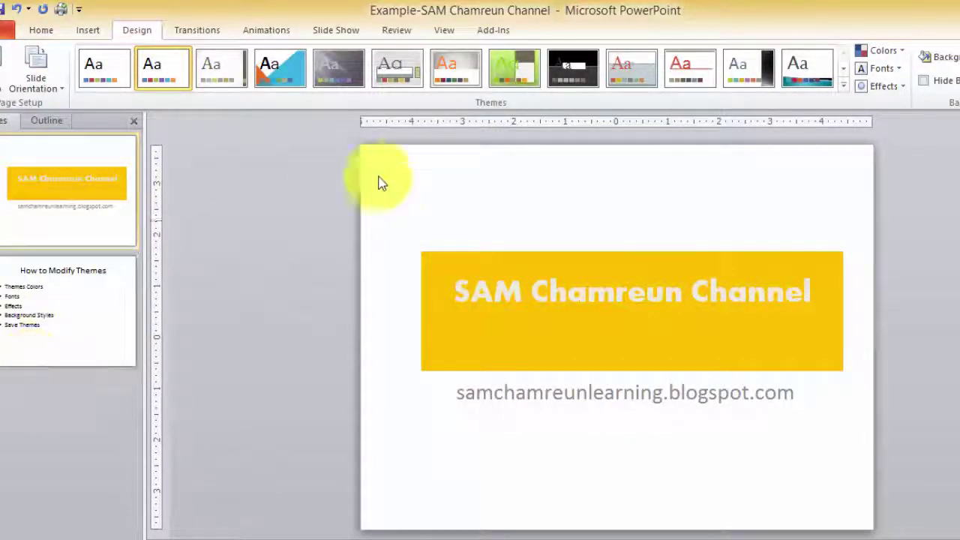
left_click(844, 85)
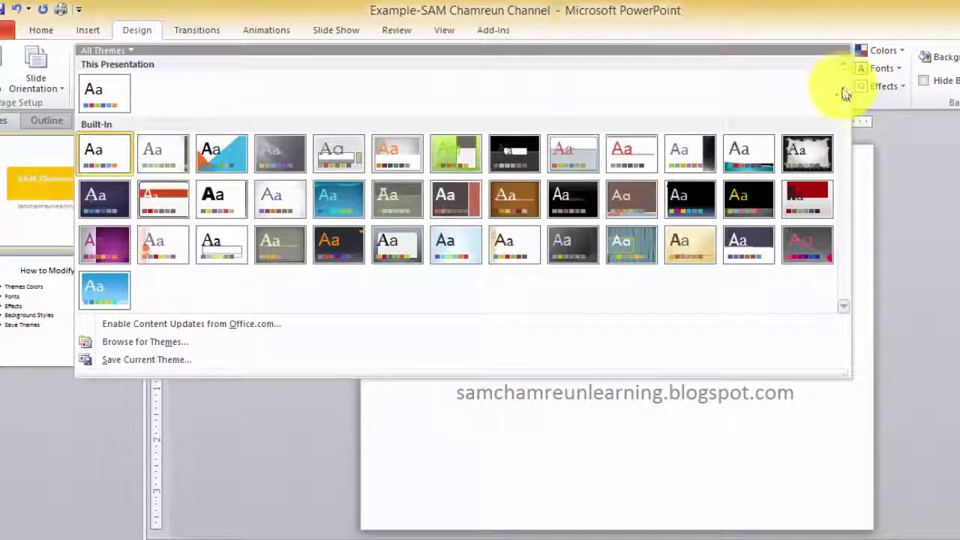
left_click(579, 251)
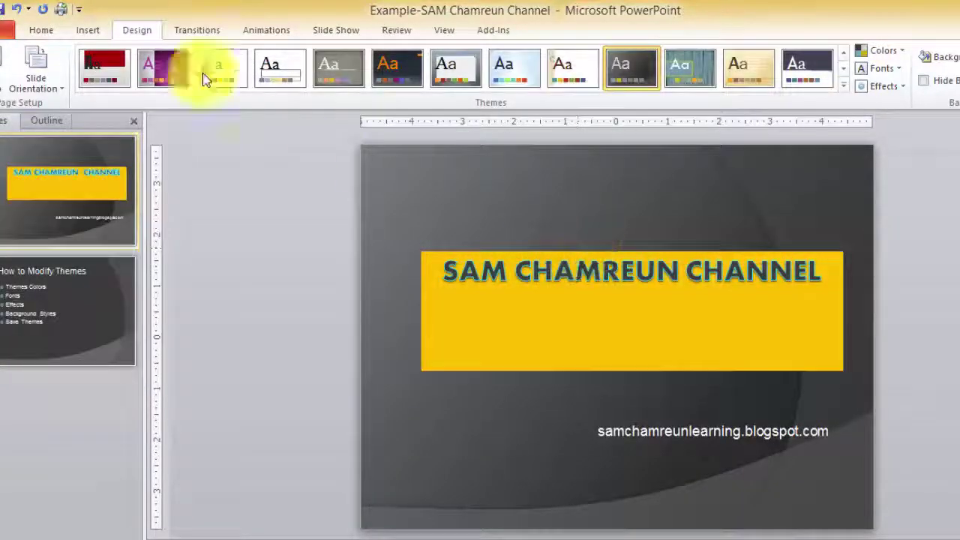
Undo the theme changes until the original dark orange-accented theme is back
left_click(15, 11)
left_click(19, 10)
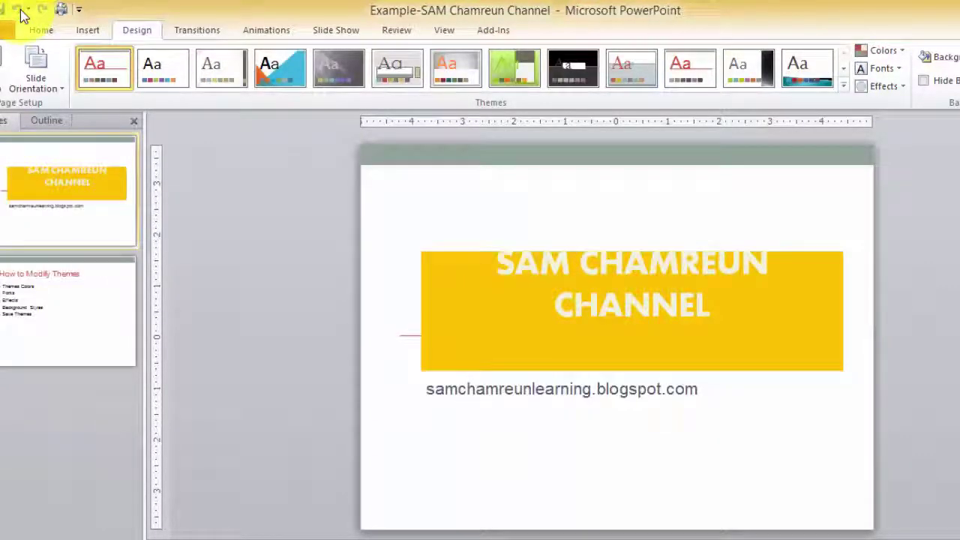
left_click(19, 11)
left_click(21, 9)
left_click(20, 9)
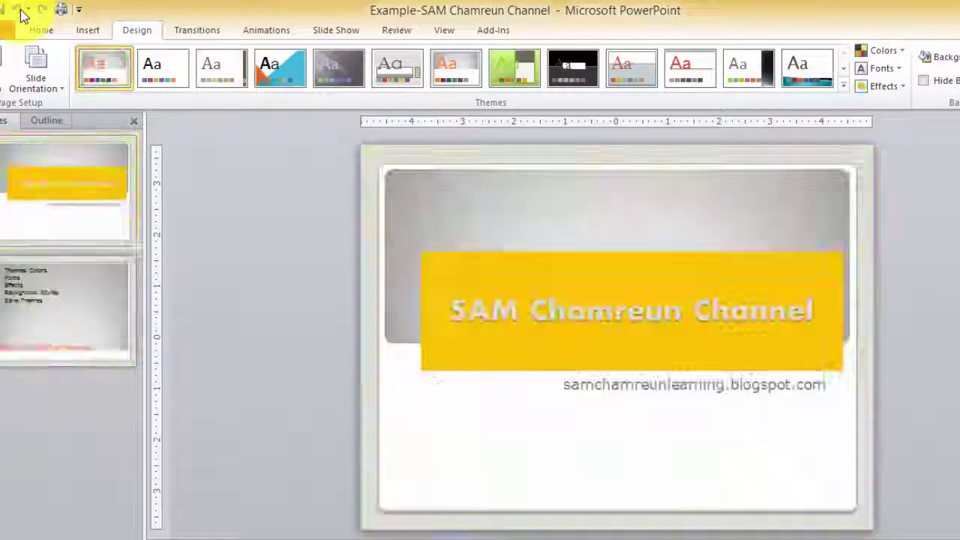
left_click(20, 9)
left_click(20, 9)
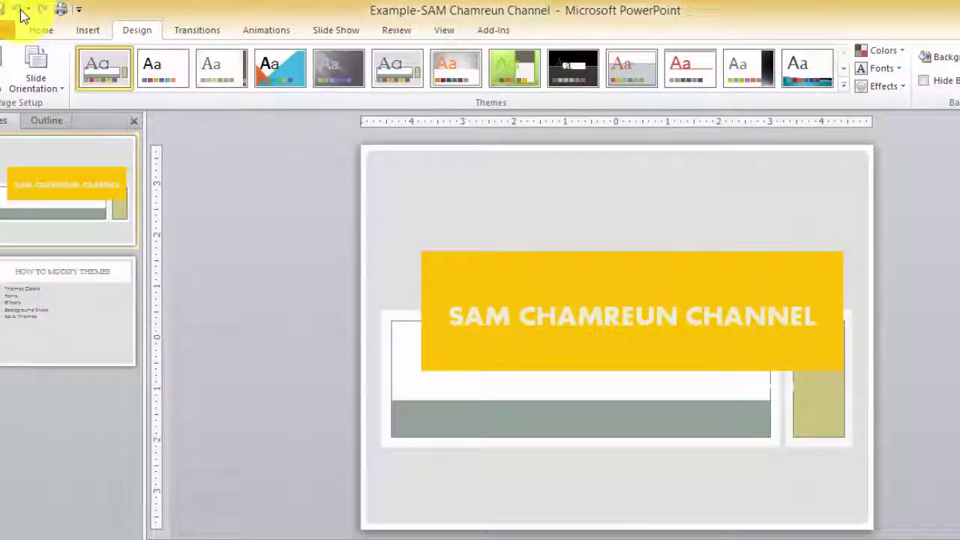
left_click(20, 9)
left_click(21, 11)
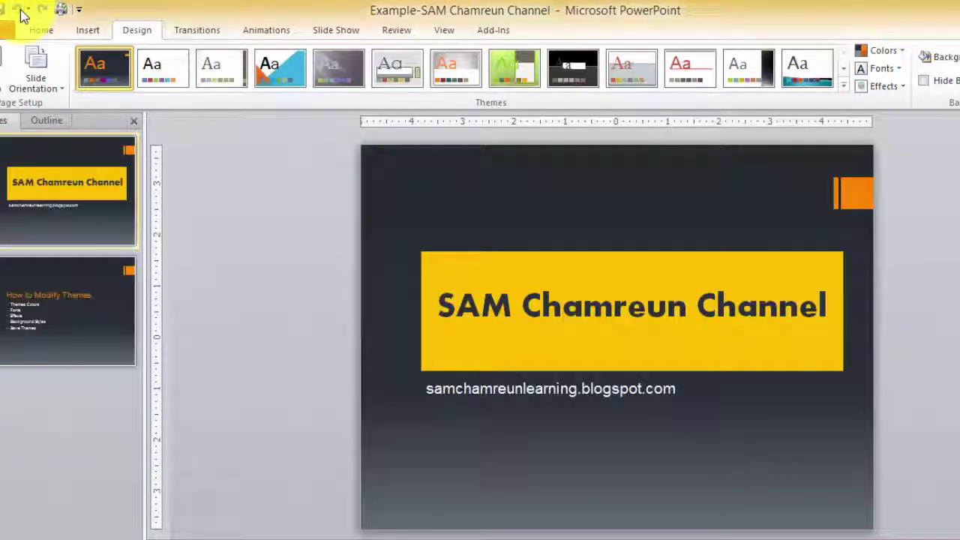
Select the title and subtitle text boxes on the first slide in turn
left_click(682, 306)
left_click(590, 399)
left_click(608, 325)
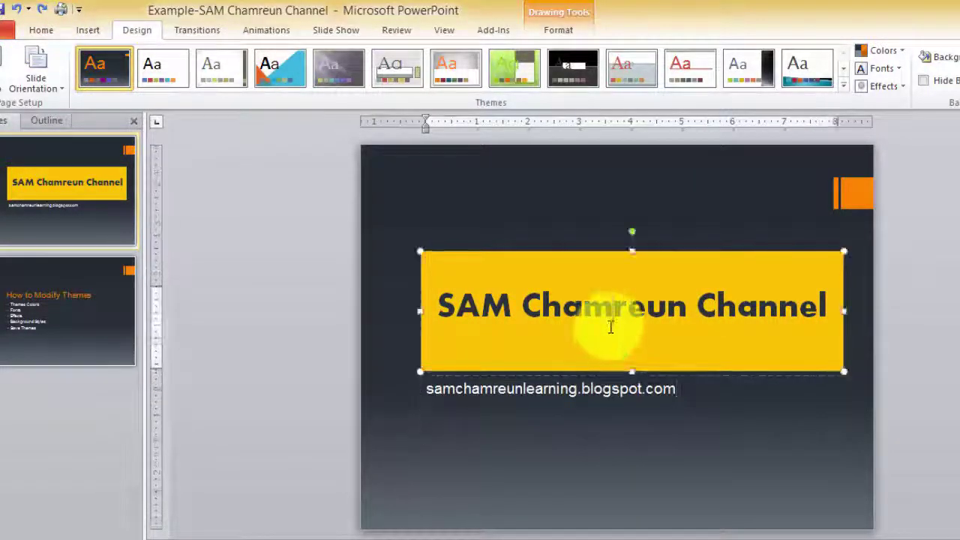
left_click(597, 389)
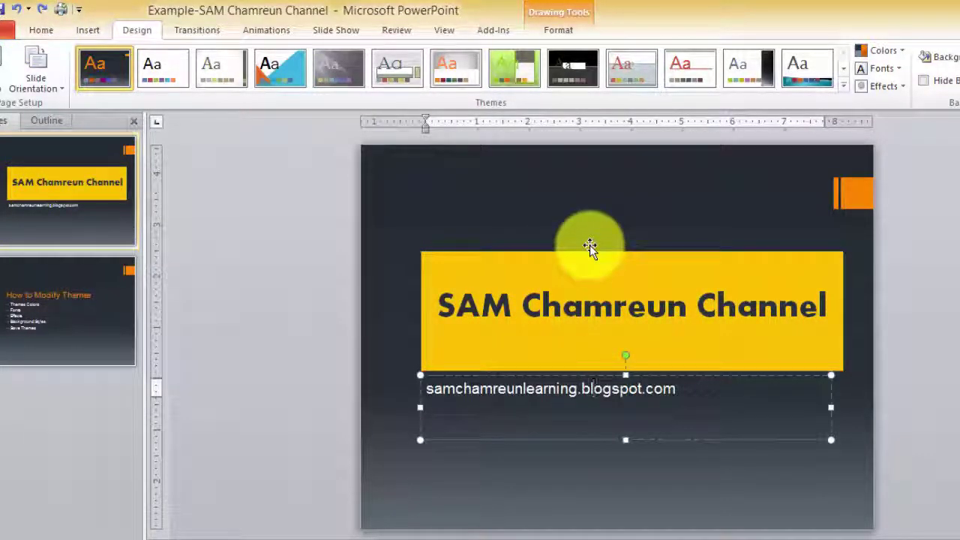
Start a new theme colour scheme with Accent 3 light orange and Accent 6 near-black
left_click(604, 201)
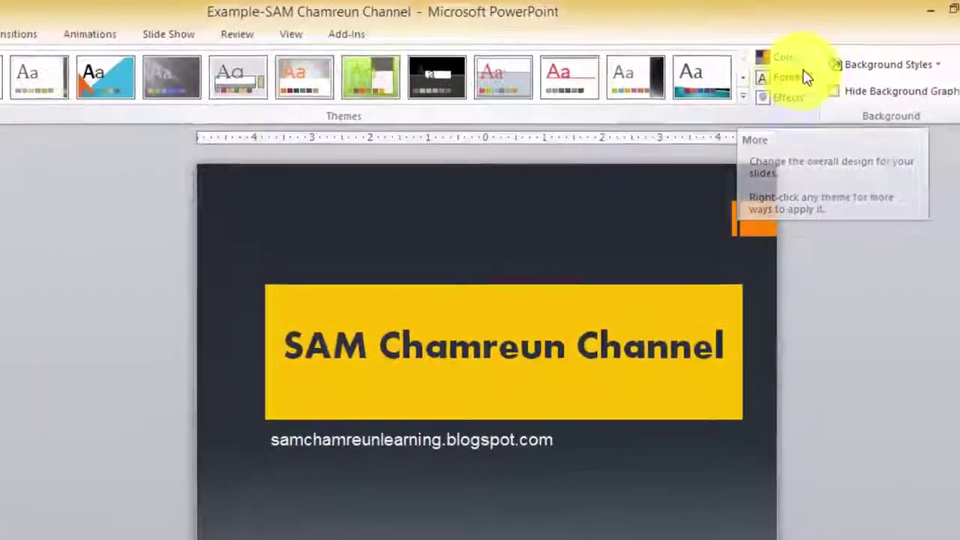
left_click(800, 60)
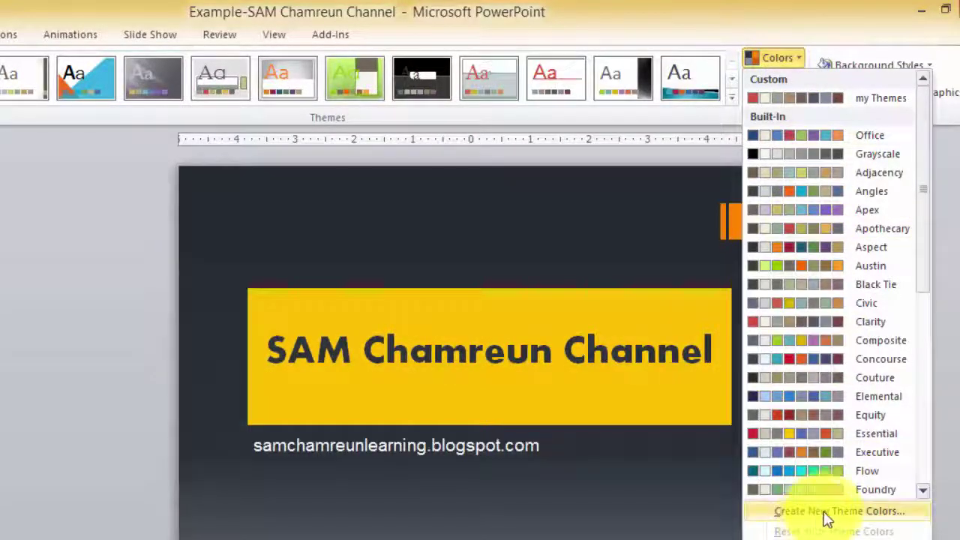
left_click(841, 513)
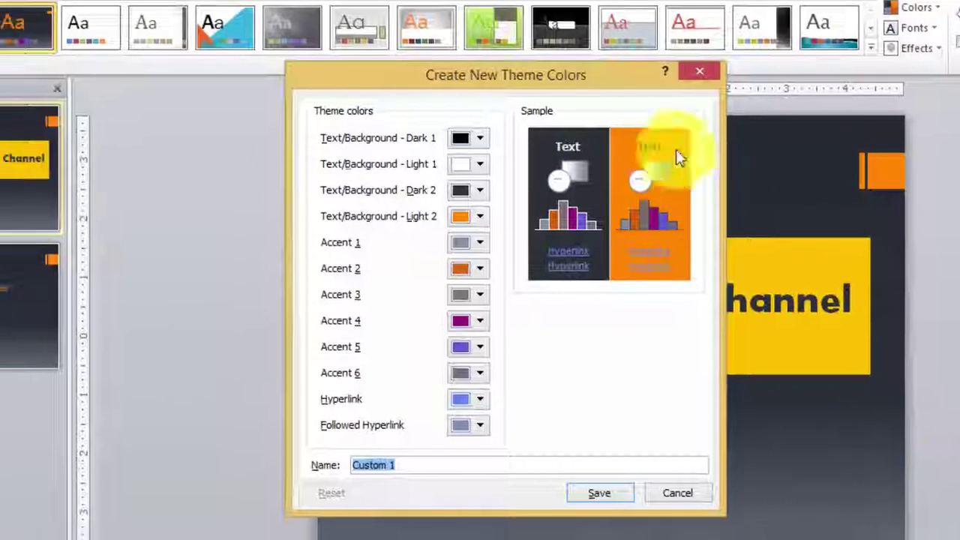
left_click_drag(620, 79, 247, 79)
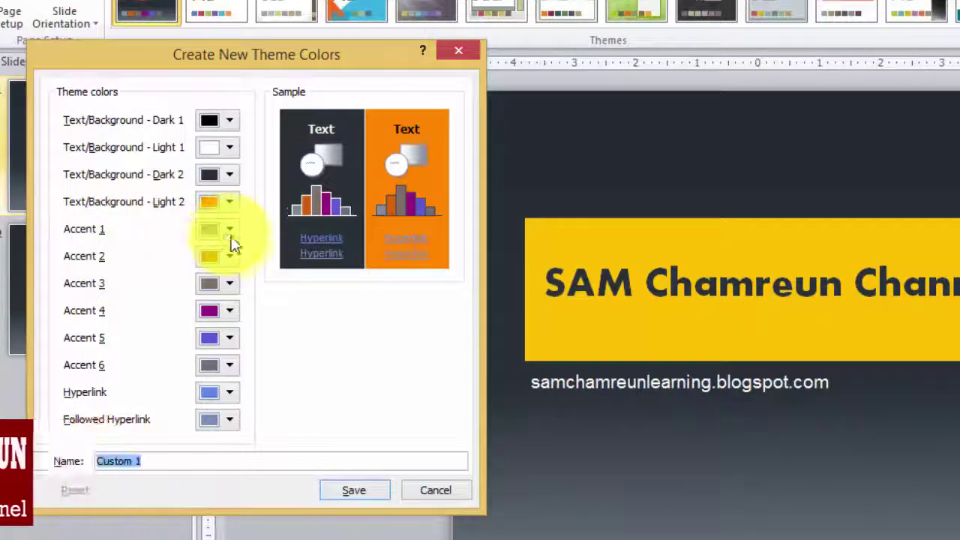
left_click(229, 284)
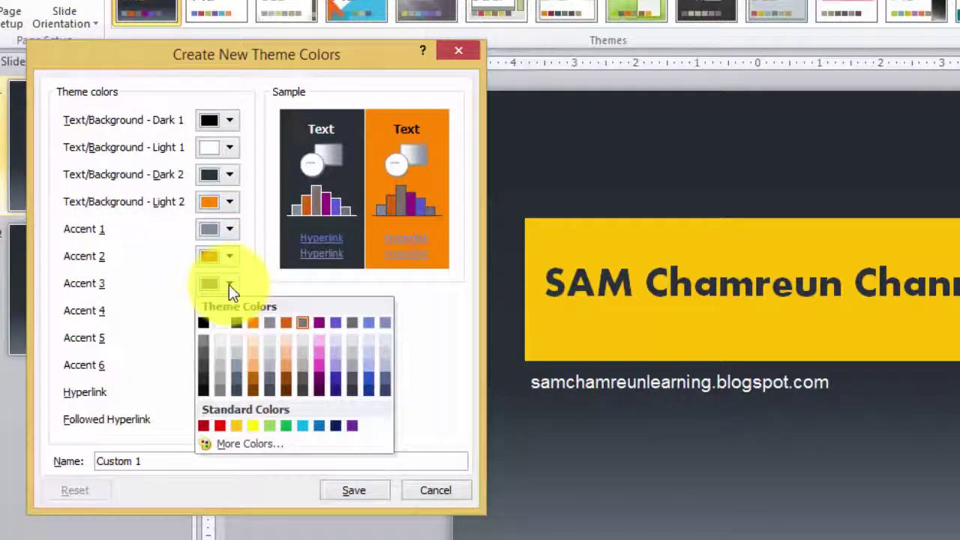
left_click(285, 361)
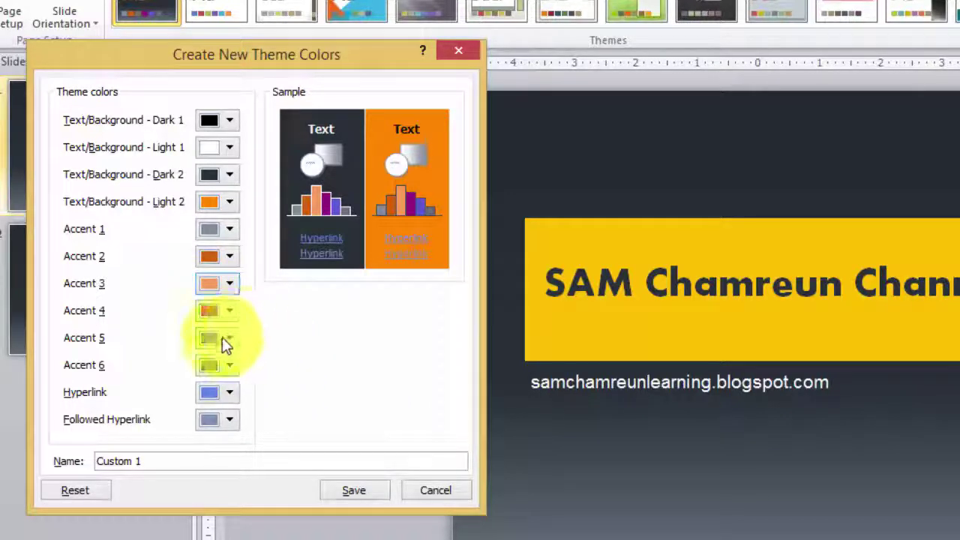
left_click(230, 364)
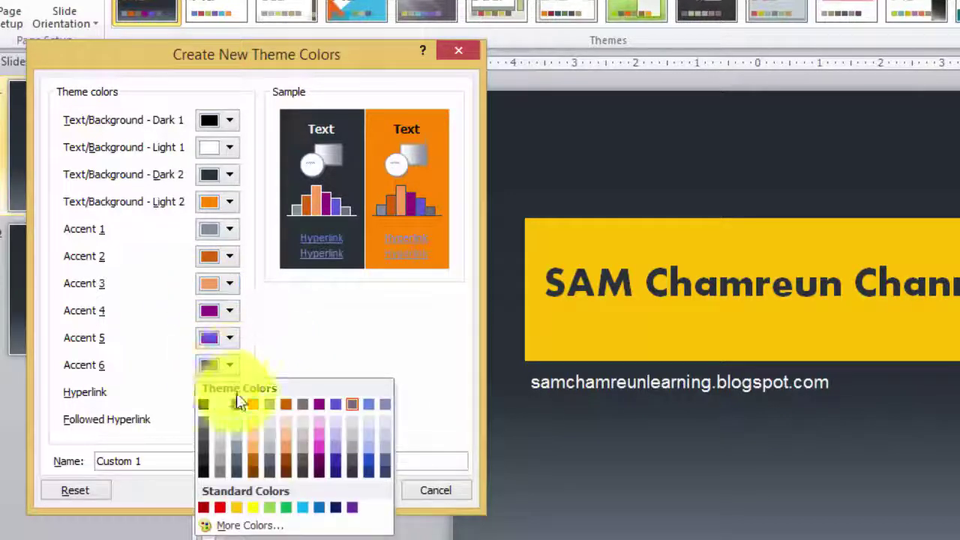
left_click(207, 469)
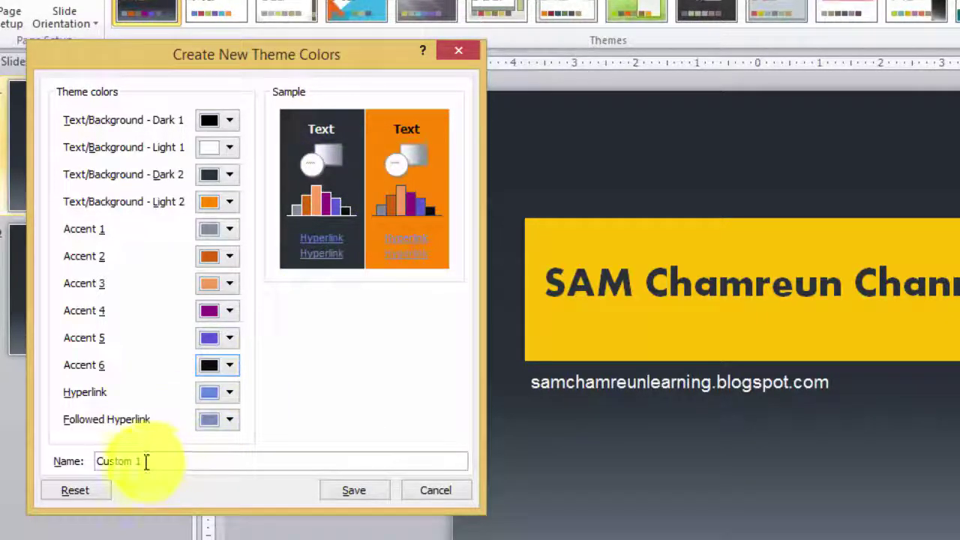
Name the colour scheme 'chamreun' and save it
left_click_drag(150, 461, 75, 457)
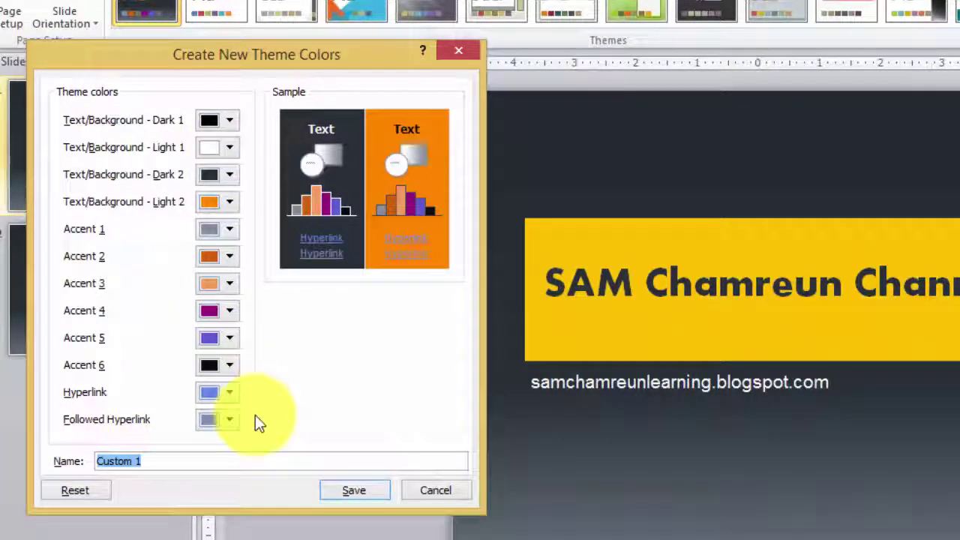
type("cha")
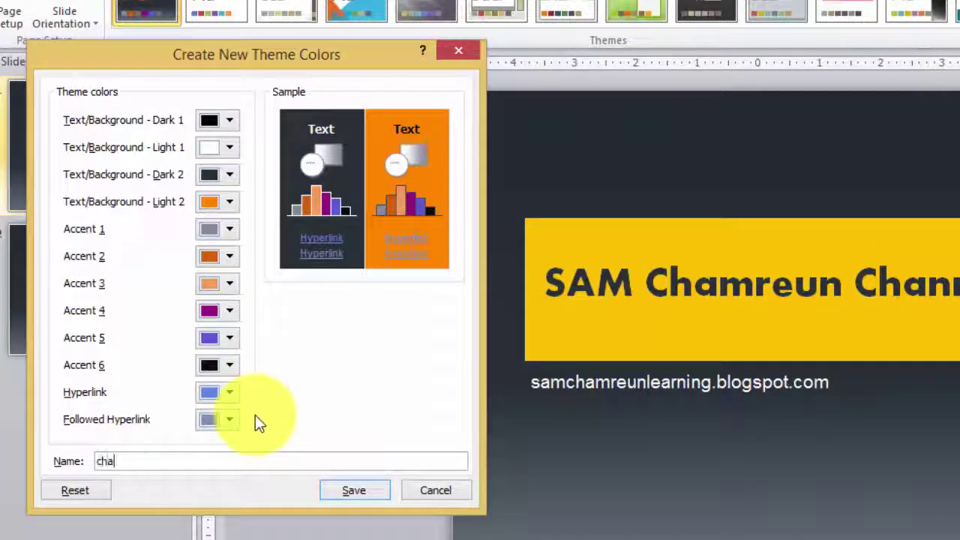
type("mreun")
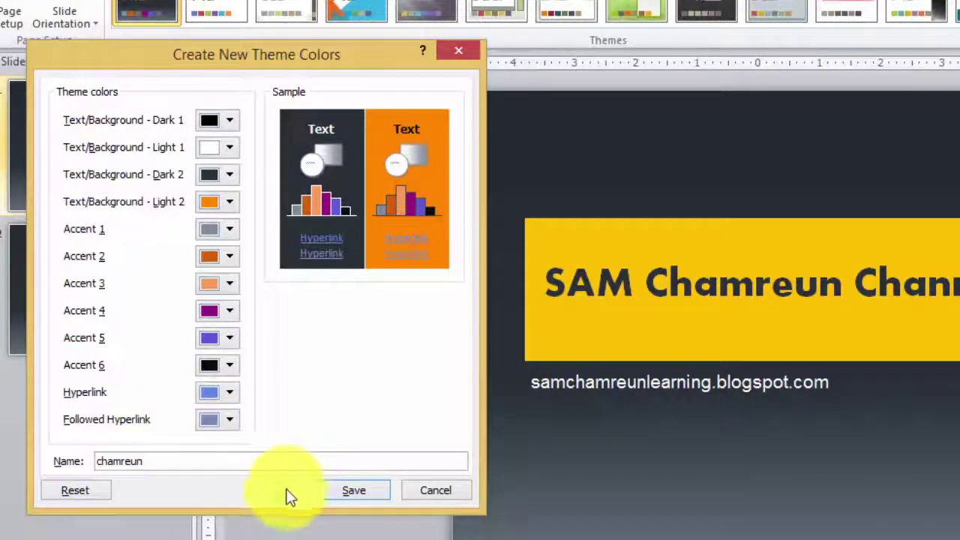
left_click(346, 489)
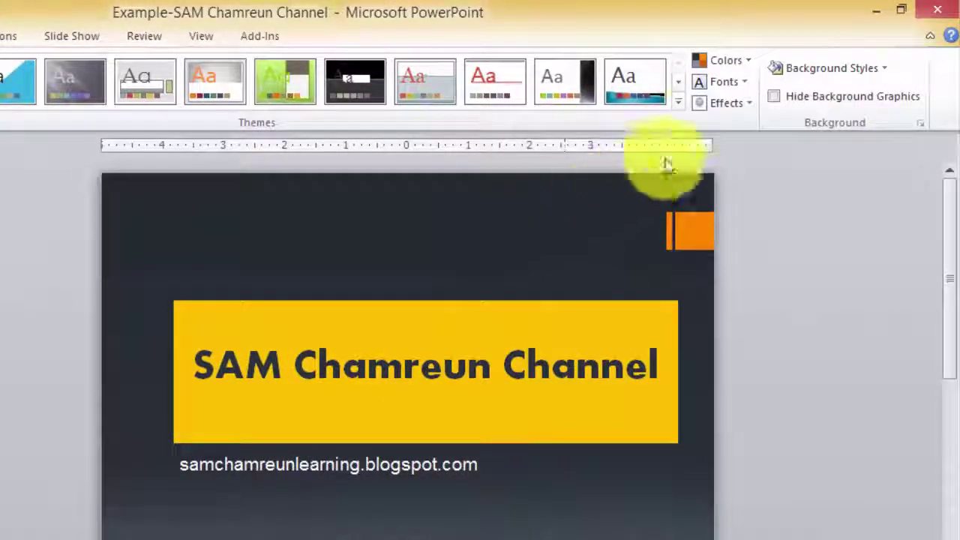
Create a new theme font set with Arial Black as the heading font
left_click(743, 84)
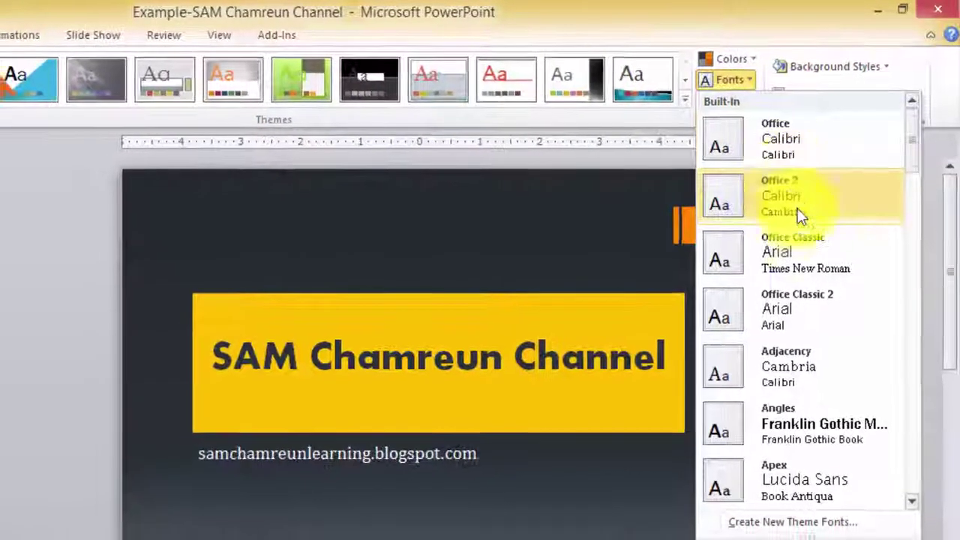
scroll(808, 360, "down", 3)
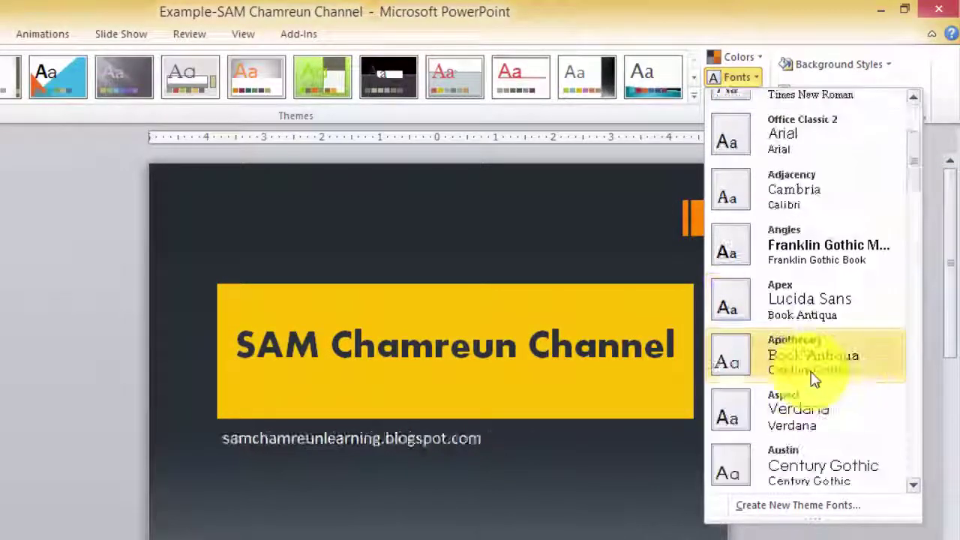
scroll(806, 465, "down", 3)
left_click(796, 519)
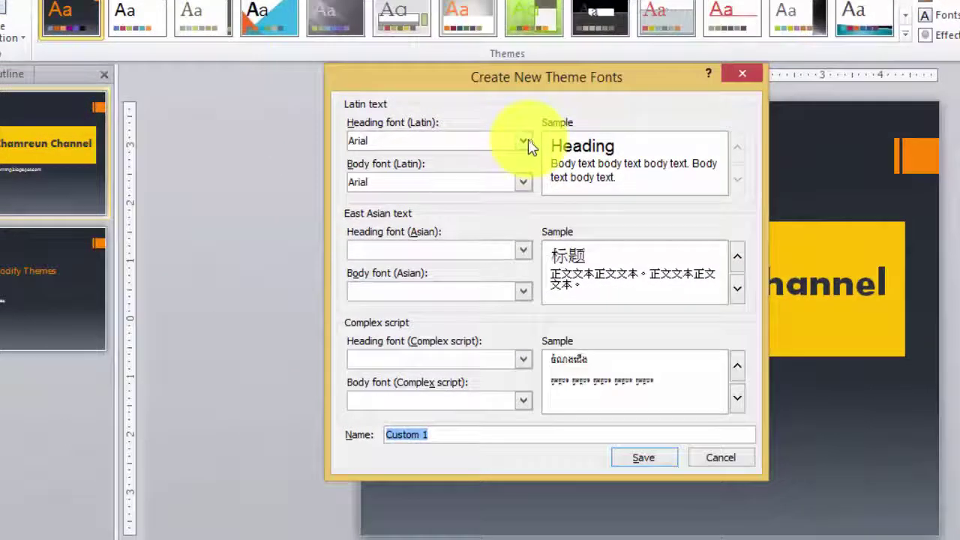
left_click(523, 141)
scroll(405, 309, "down", 1)
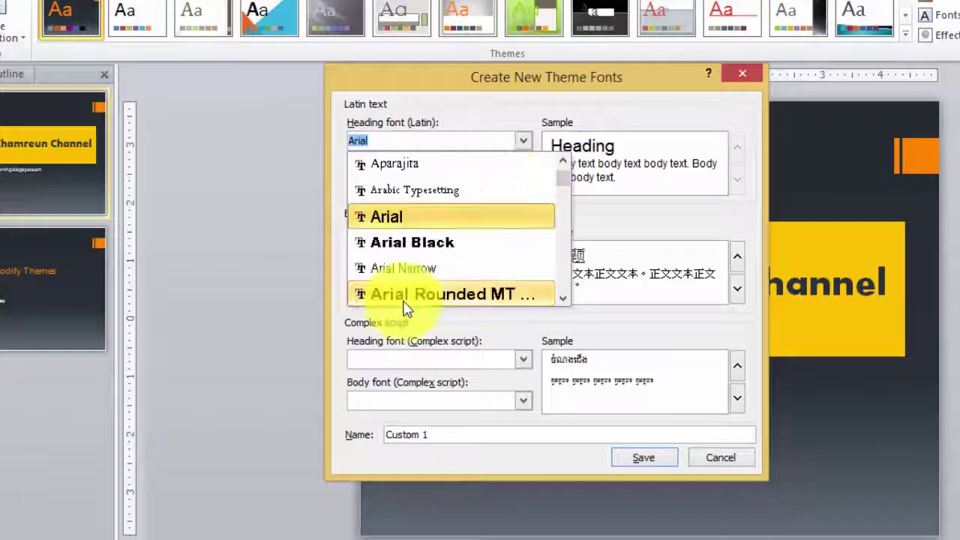
scroll(406, 292, "down", 1)
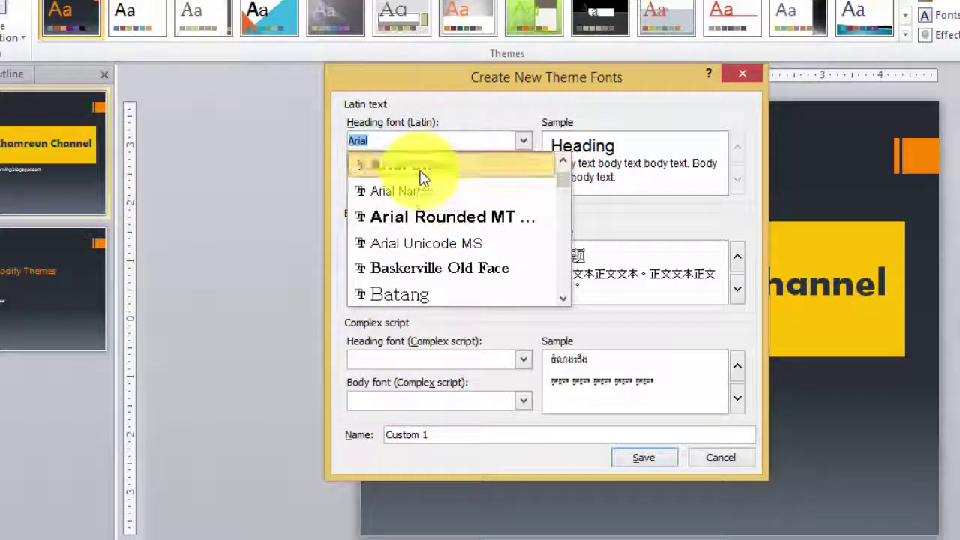
left_click(422, 168)
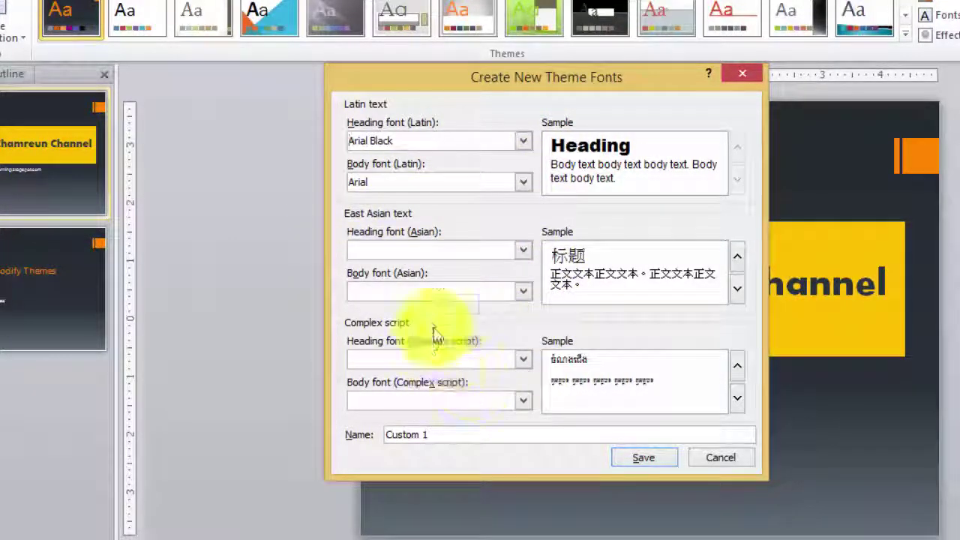
Name the font set 'Chamreun' and save it
left_click(645, 459)
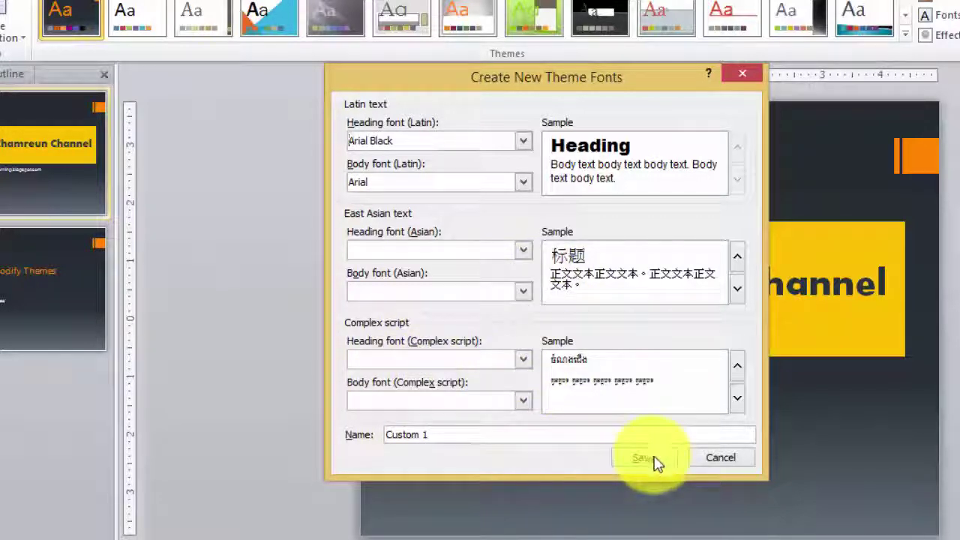
left_click_drag(429, 435, 368, 468)
type("Chamreun")
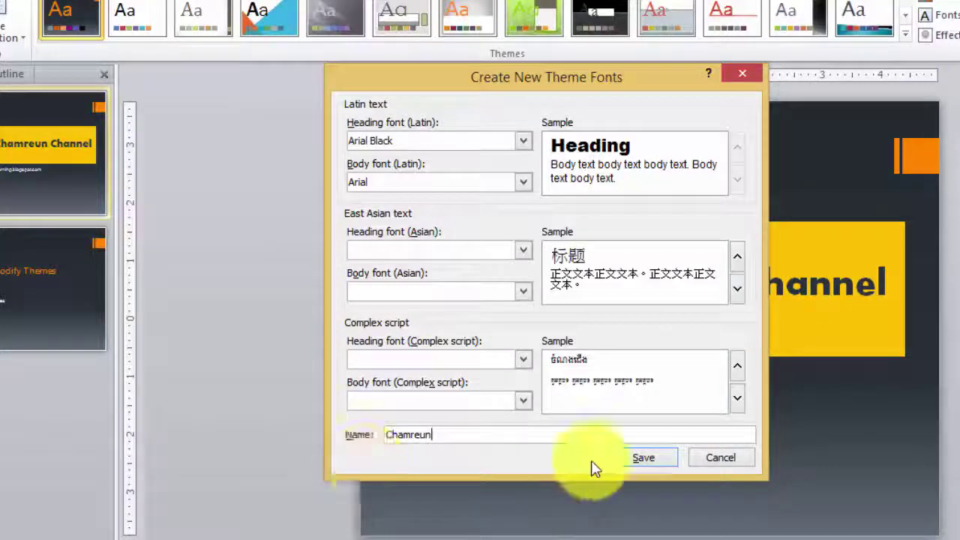
left_click(623, 461)
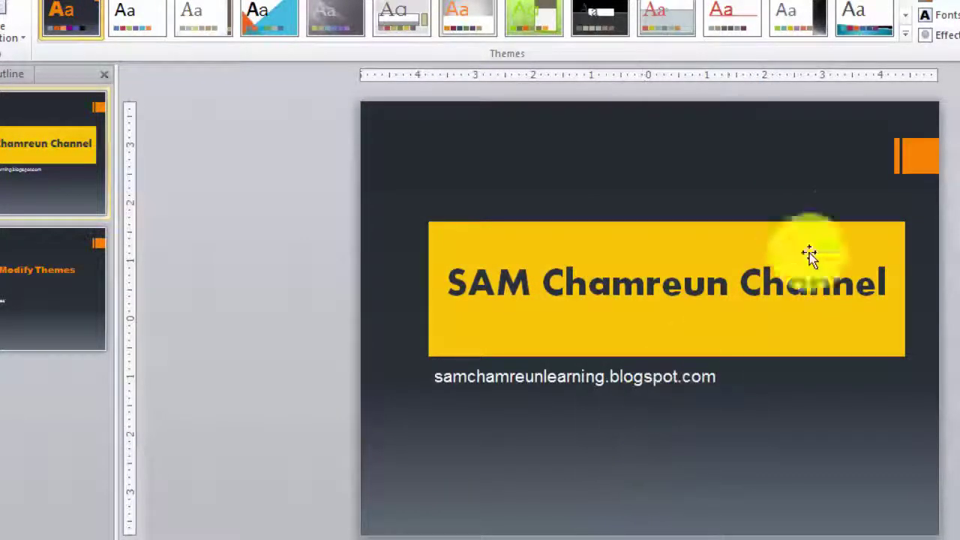
Move to the How to Modify Themes slide and apply the Adjacency theme effects
left_click(946, 34)
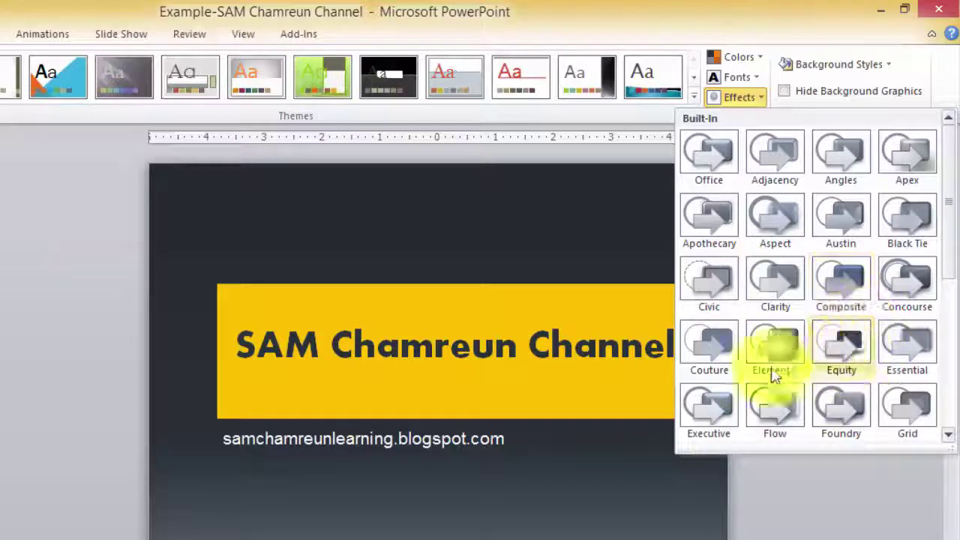
left_click(514, 408)
key("Page_Down")
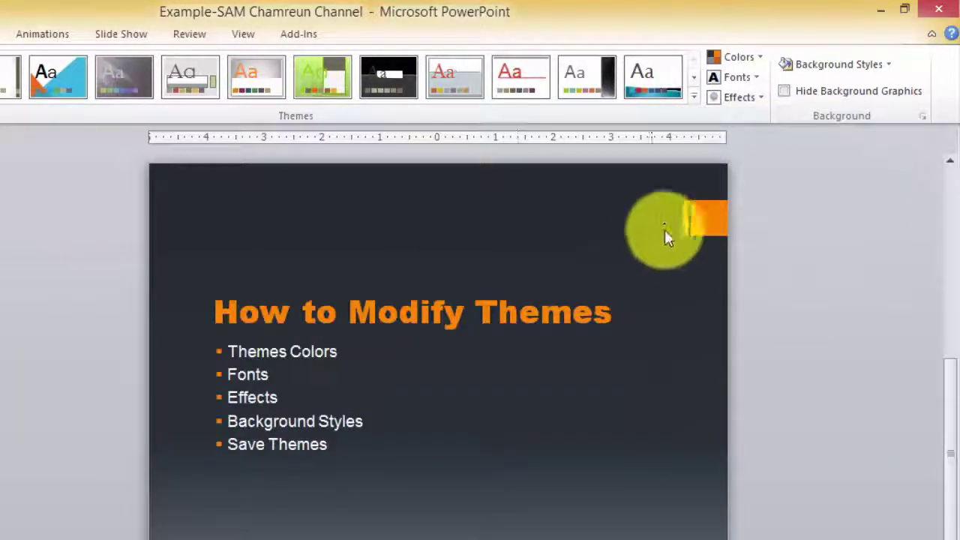
left_click(738, 97)
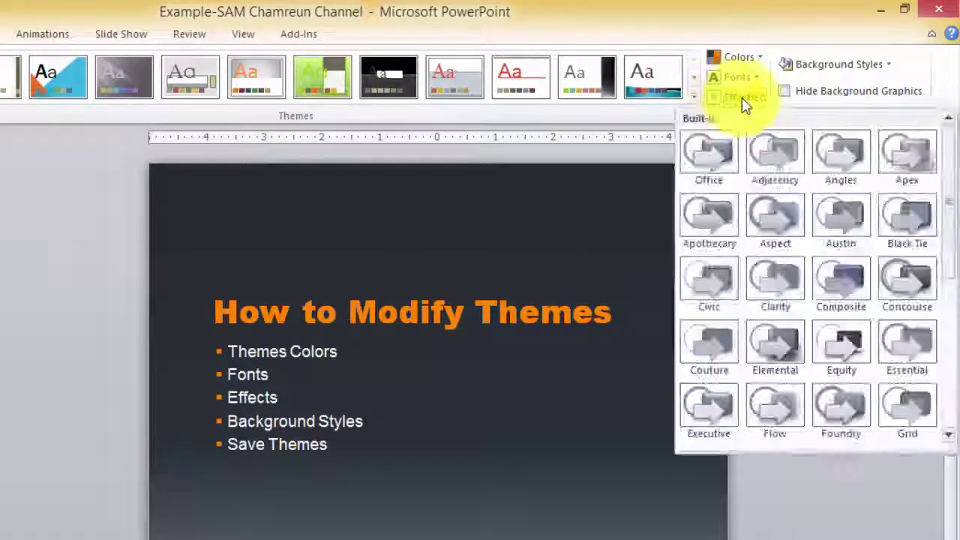
left_click(807, 166)
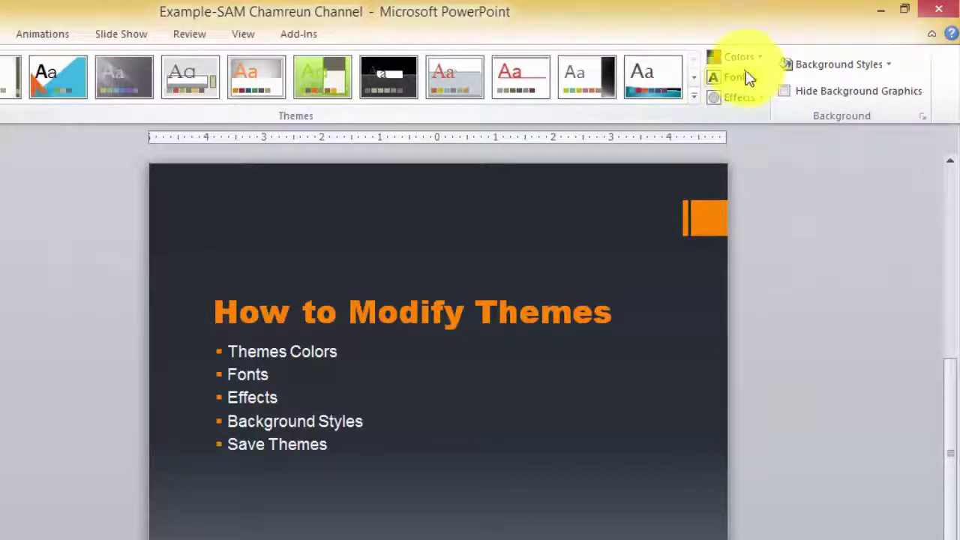
left_click(745, 99)
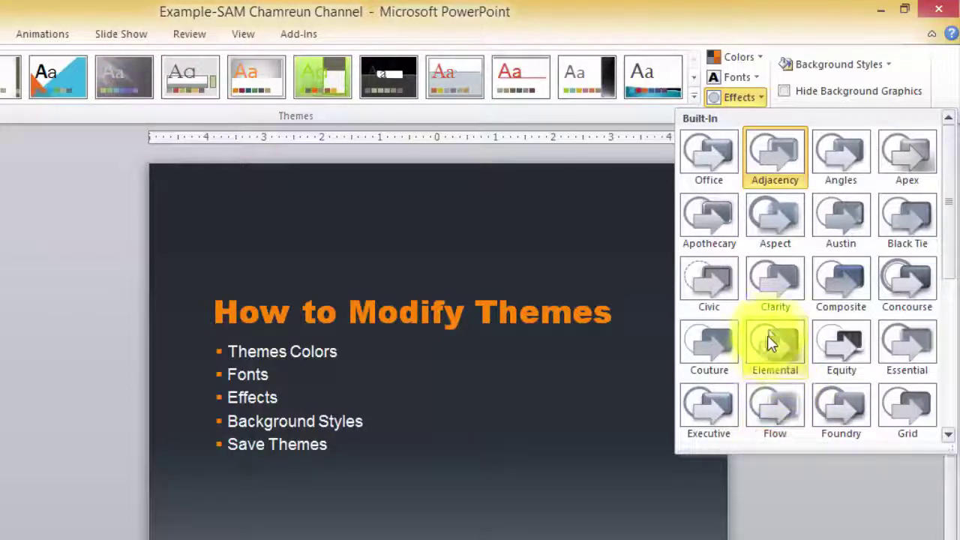
left_click(619, 322)
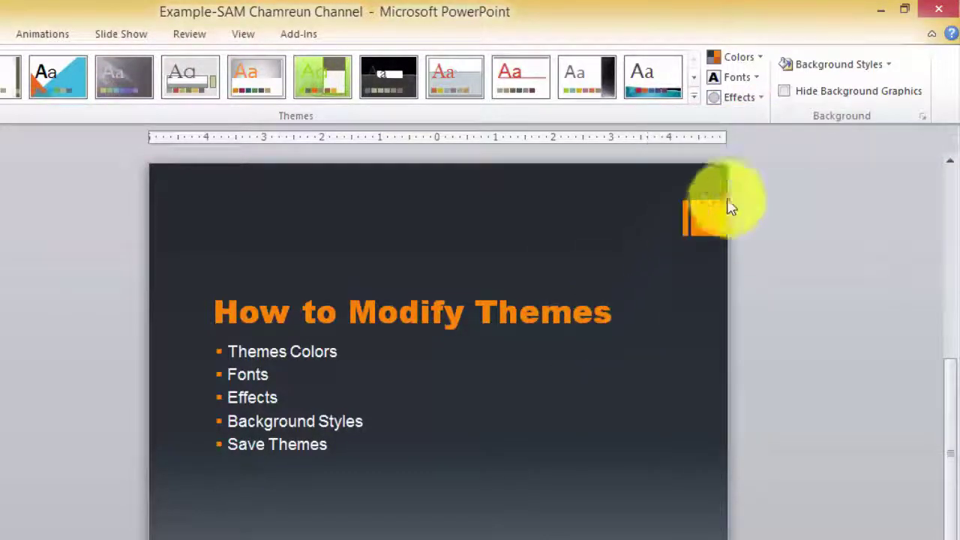
left_click(890, 69)
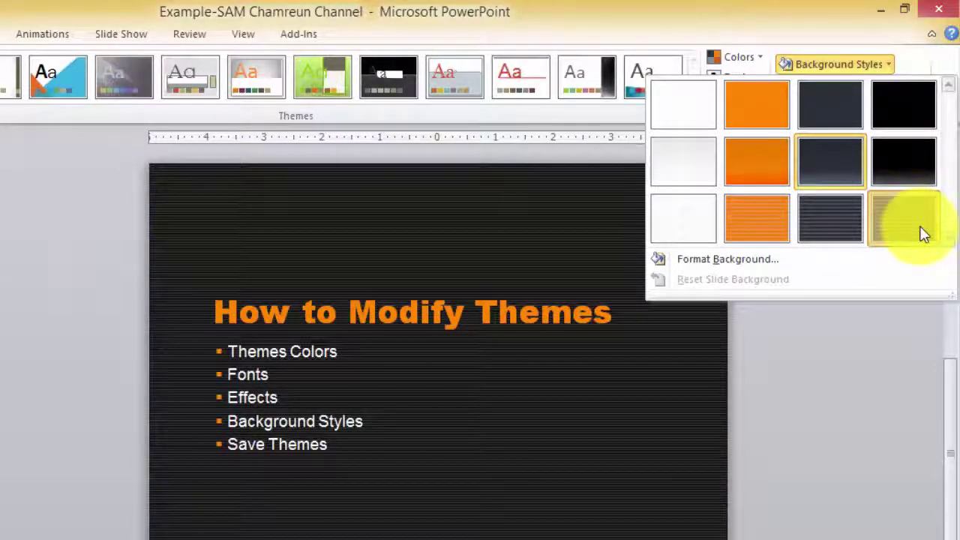
left_click(922, 233)
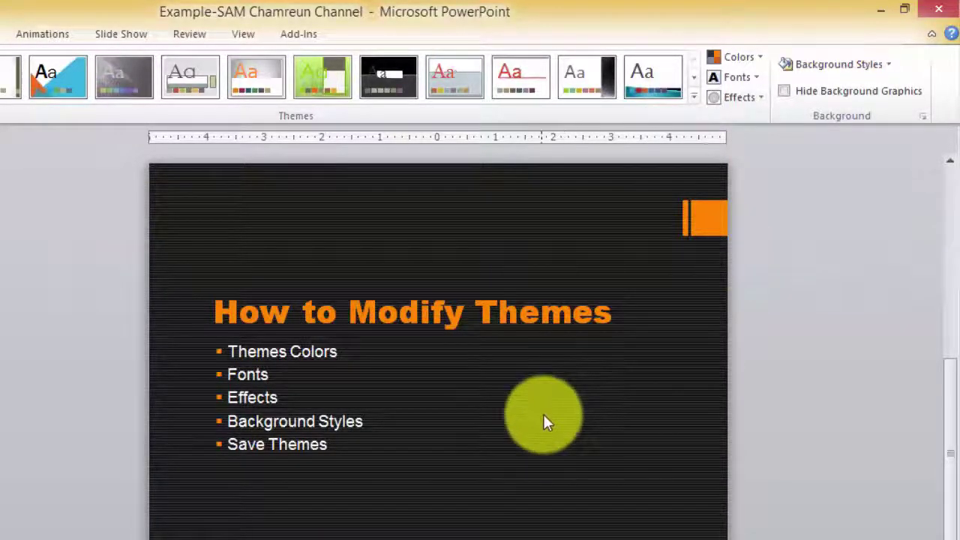
left_click(924, 118)
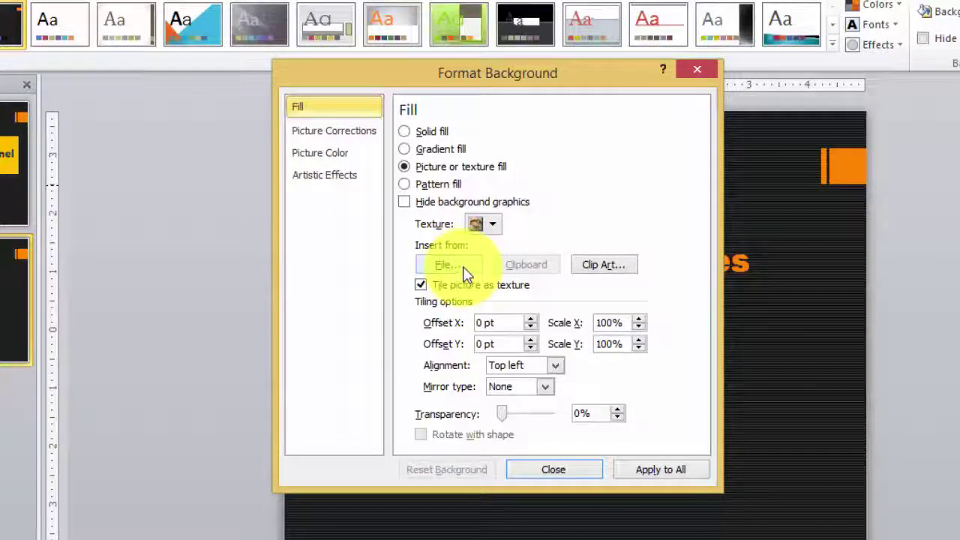
left_click(463, 270)
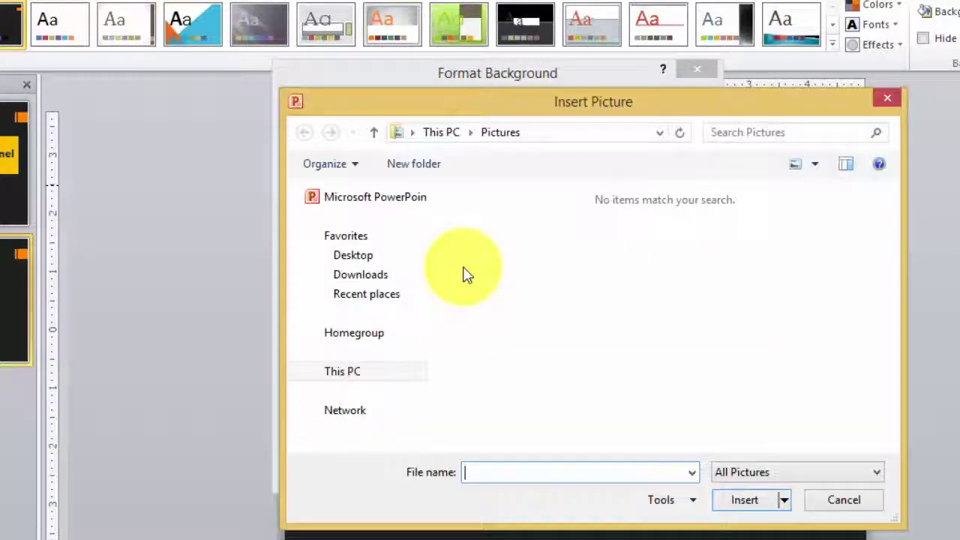
left_click_drag(425, 292, 437, 238)
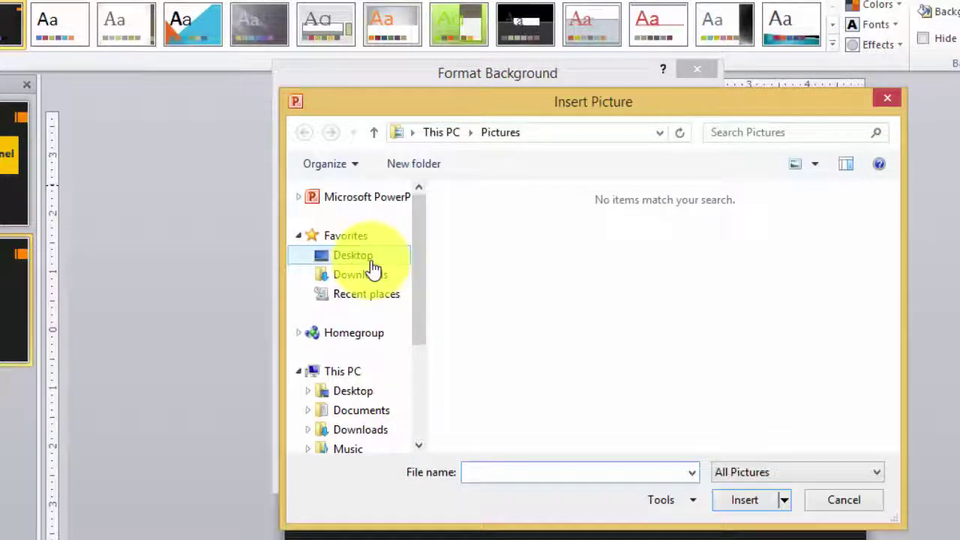
left_click_drag(422, 274, 423, 368)
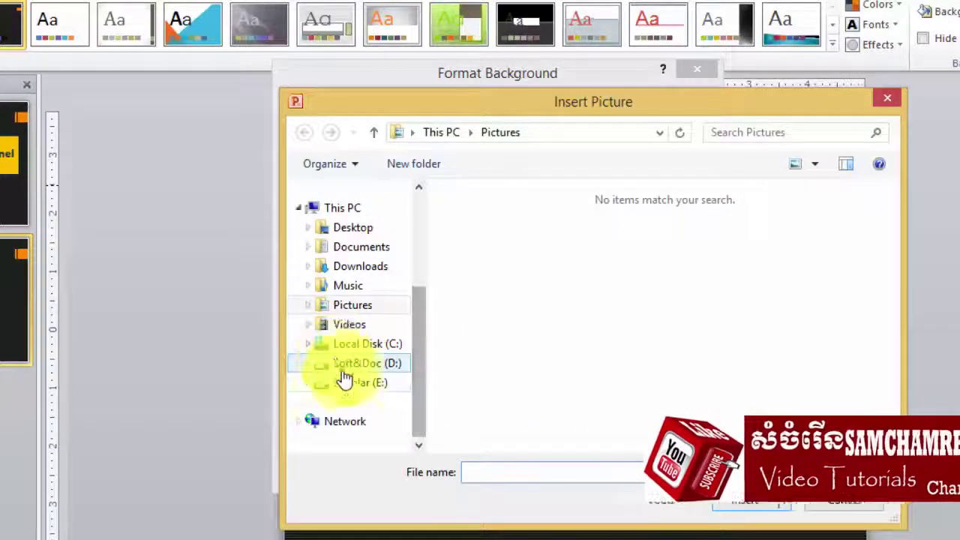
left_click(353, 383)
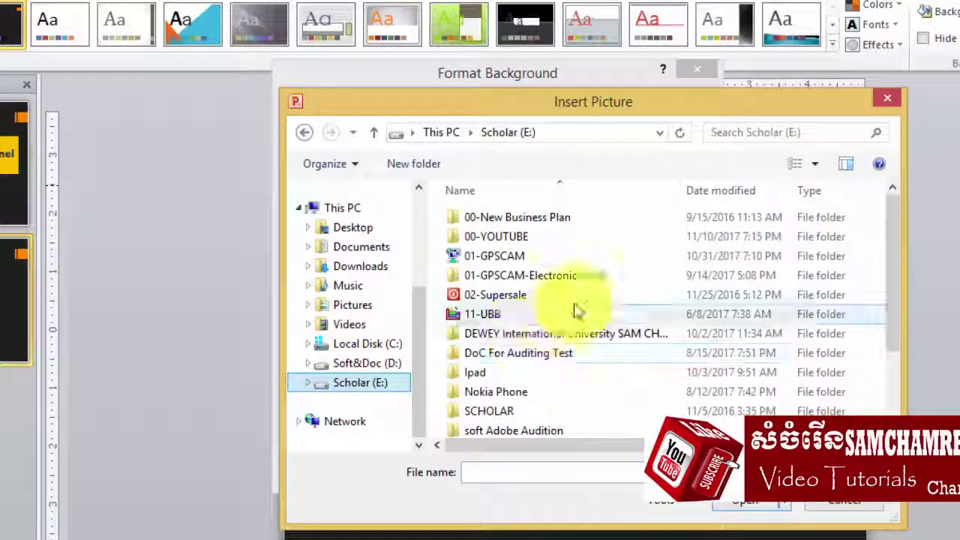
double_click(495, 238)
double_click(521, 216)
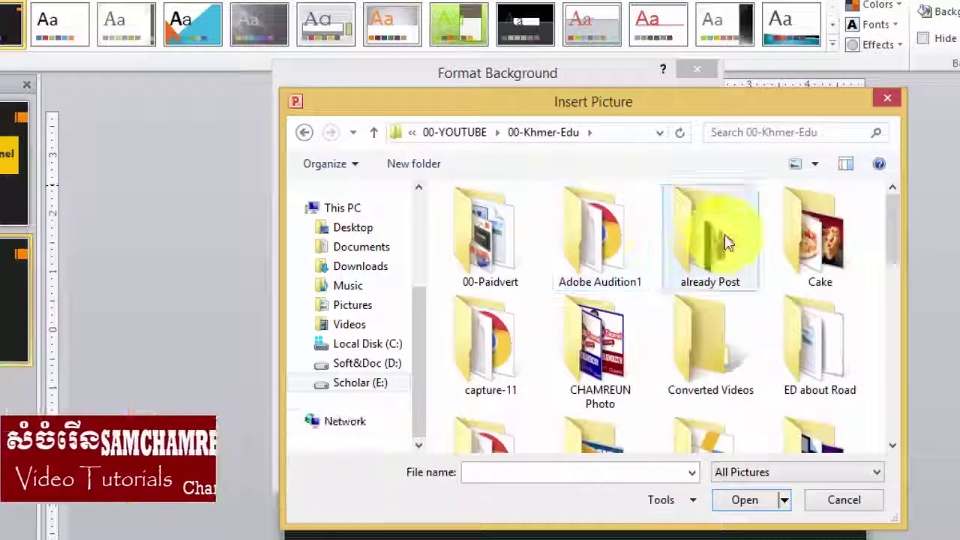
double_click(615, 356)
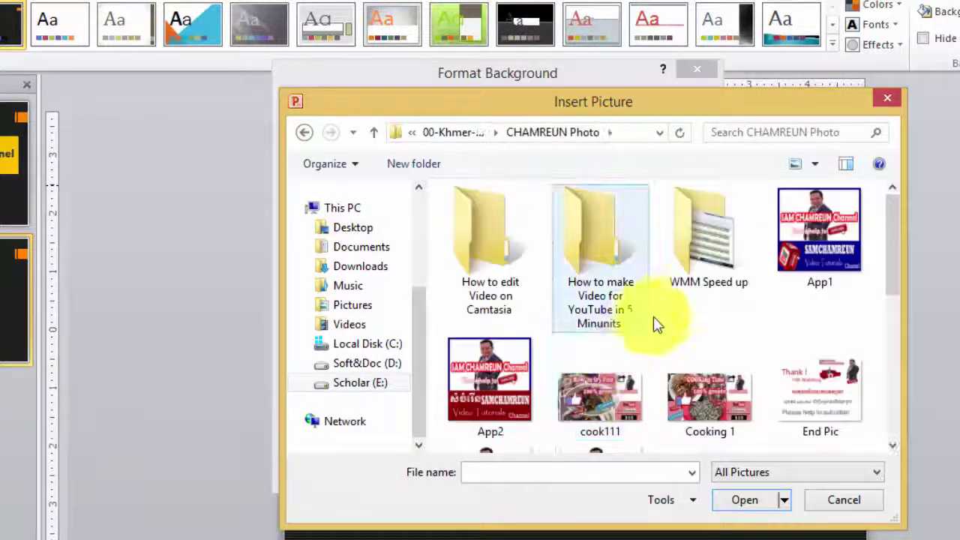
double_click(808, 246)
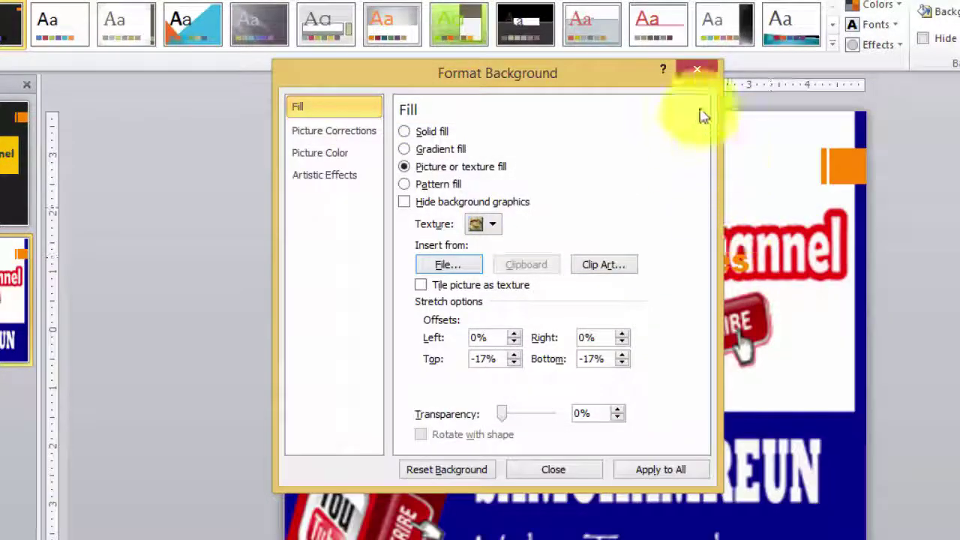
left_click(637, 472)
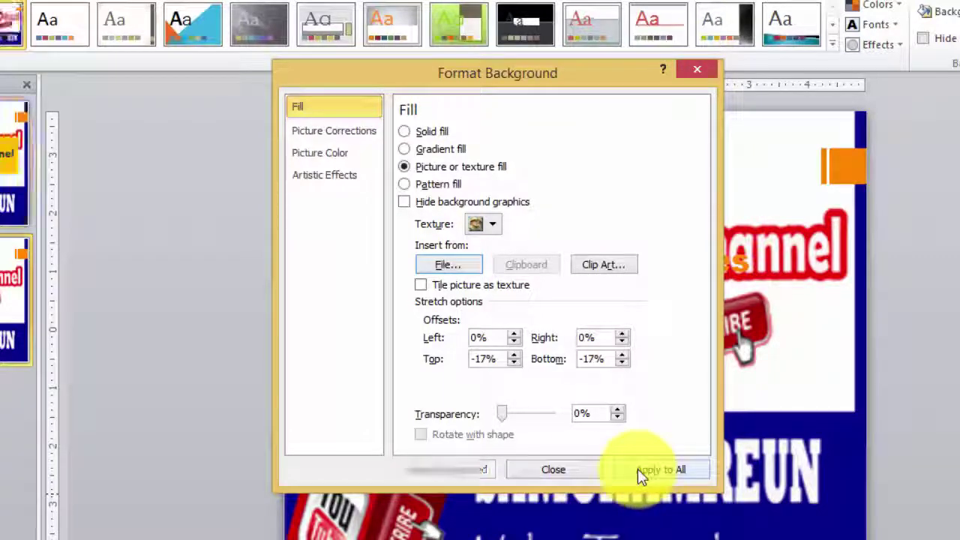
left_click(566, 473)
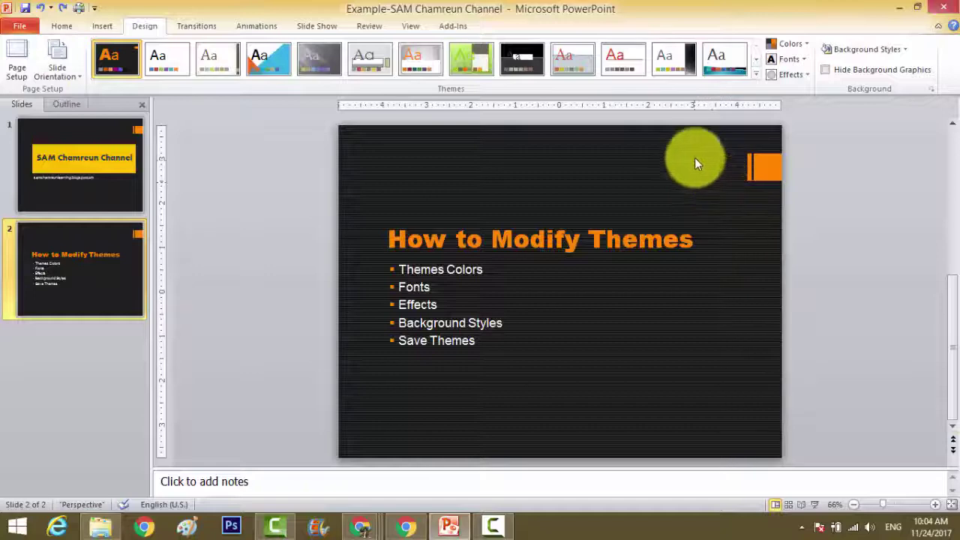
Save the current theme as an Office Theme file, correcting its name to end with 'learning'
left_click(756, 74)
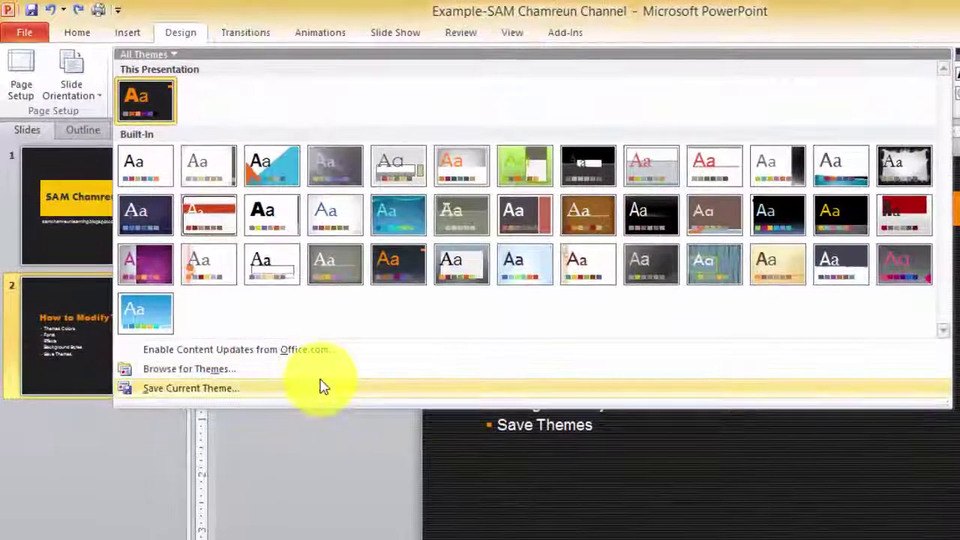
left_click(190, 395)
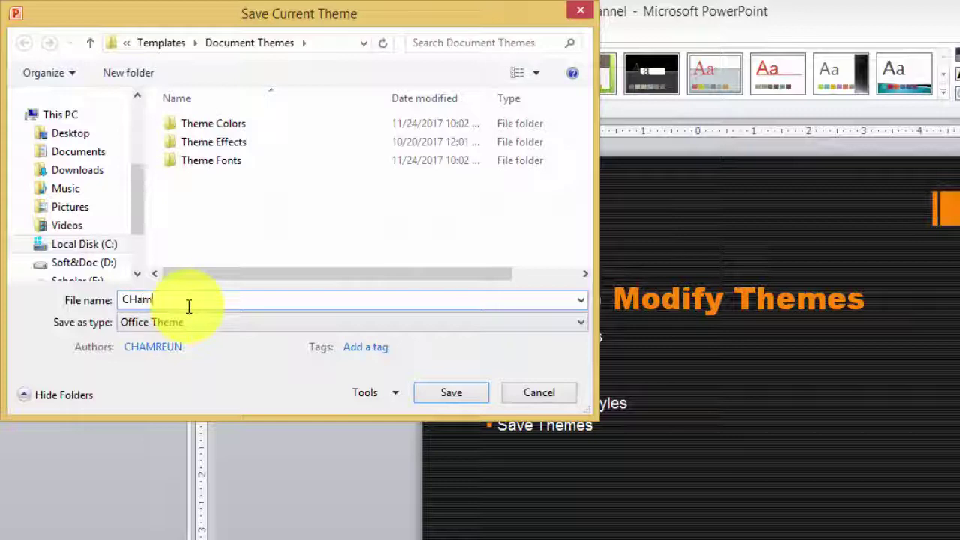
key("BackSpace")
type("hamreun")
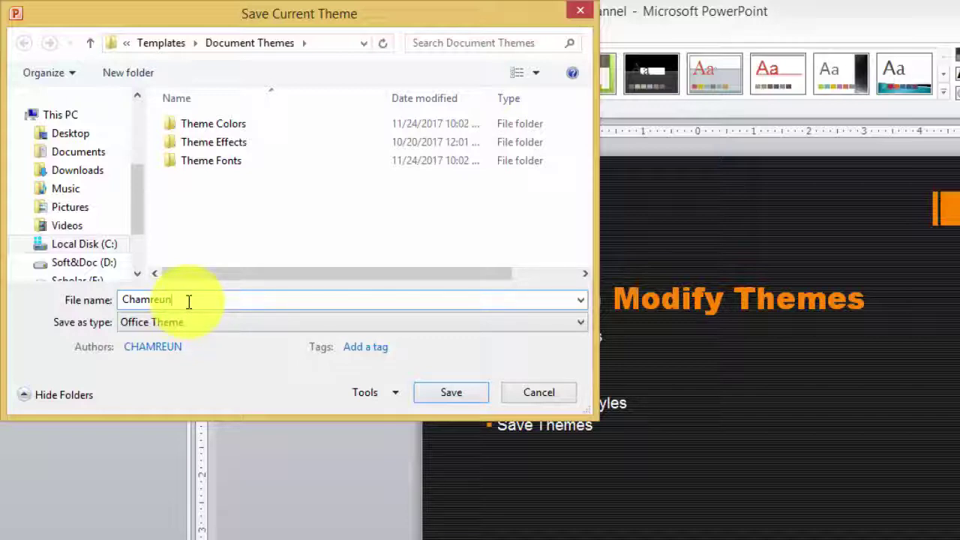
type(" l")
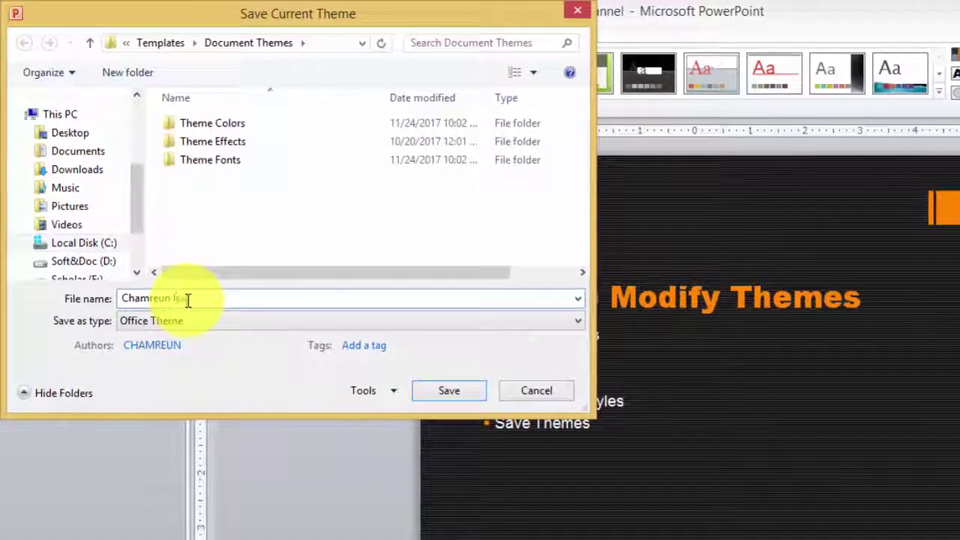
type("earning")
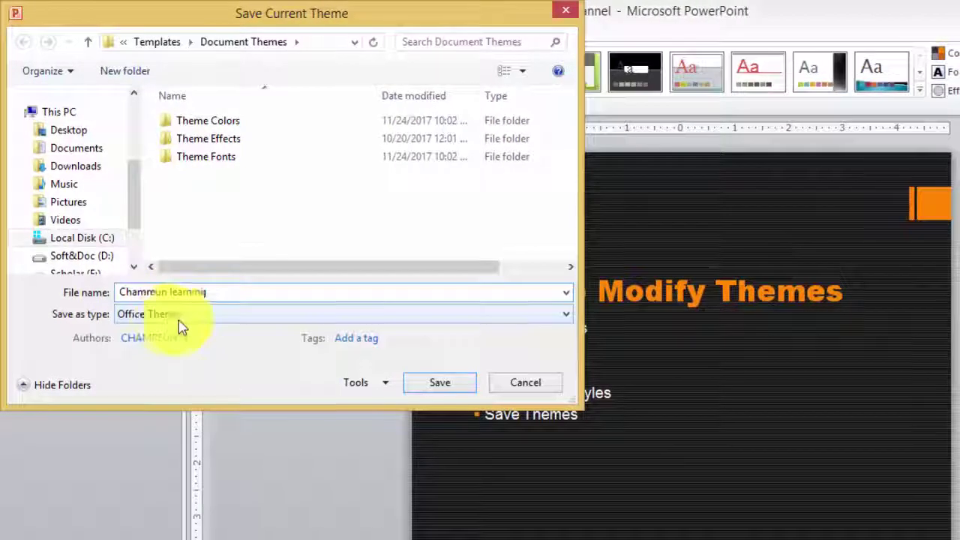
left_click(441, 384)
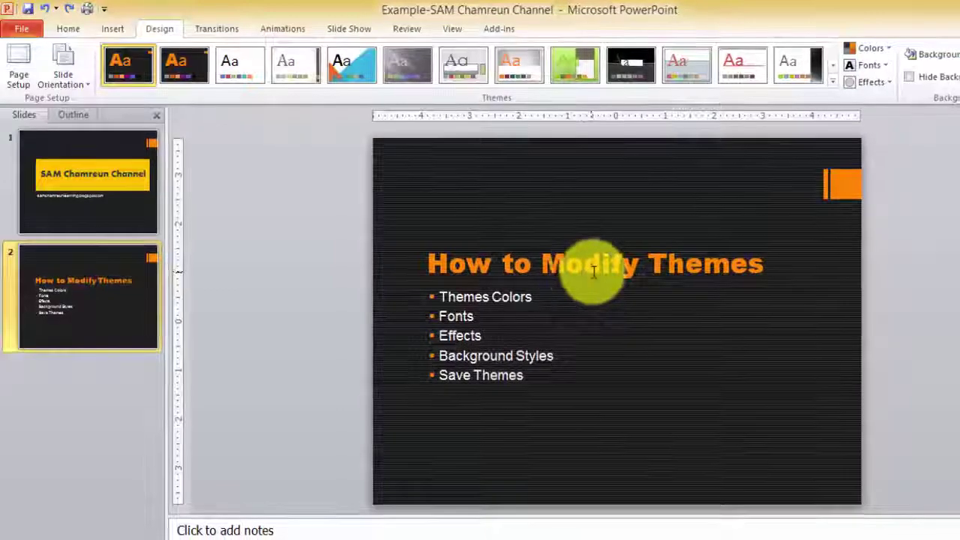
left_click(461, 333)
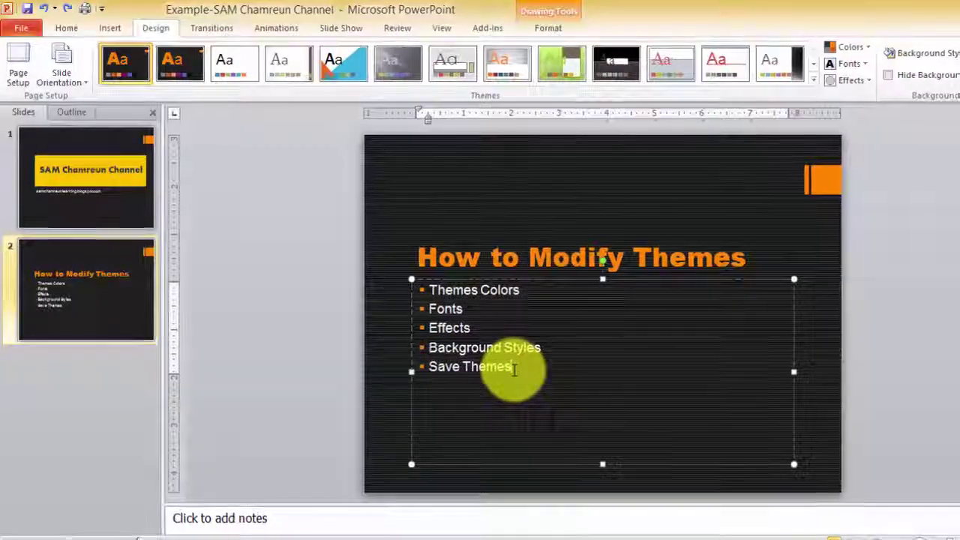
left_click_drag(515, 372, 434, 298)
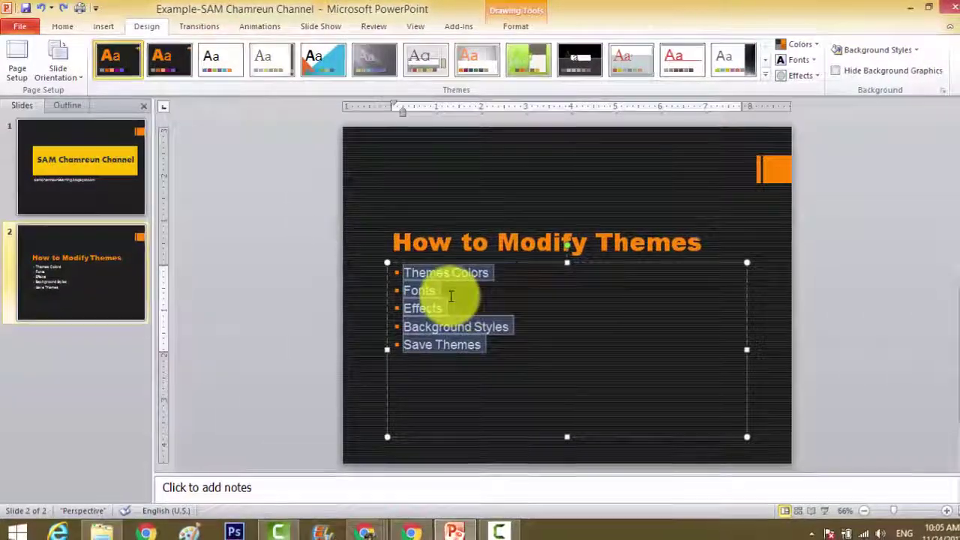
left_click(451, 293)
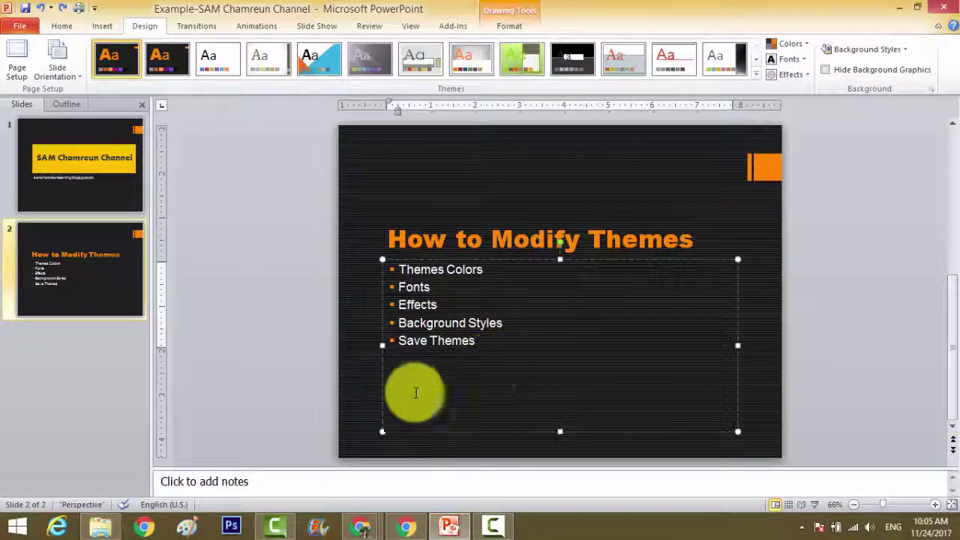
left_click(372, 398)
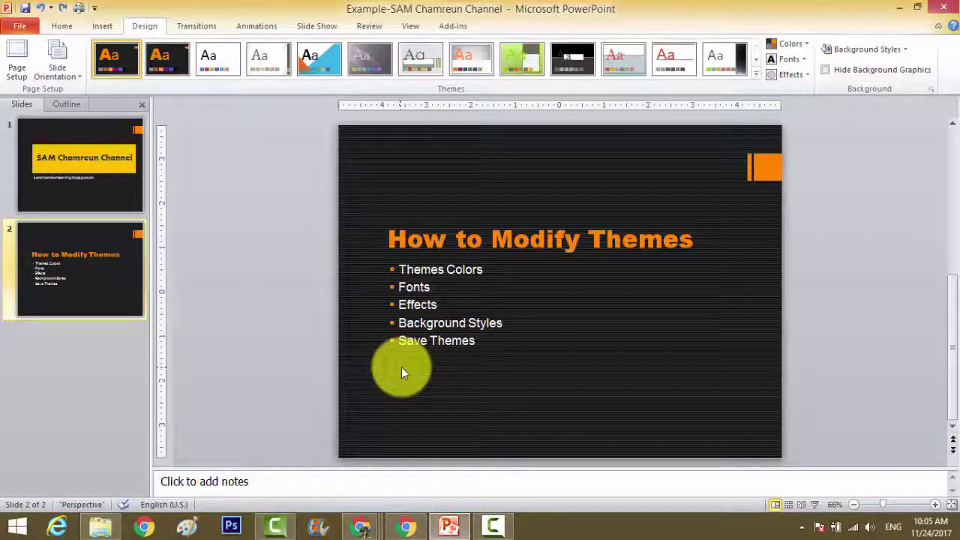